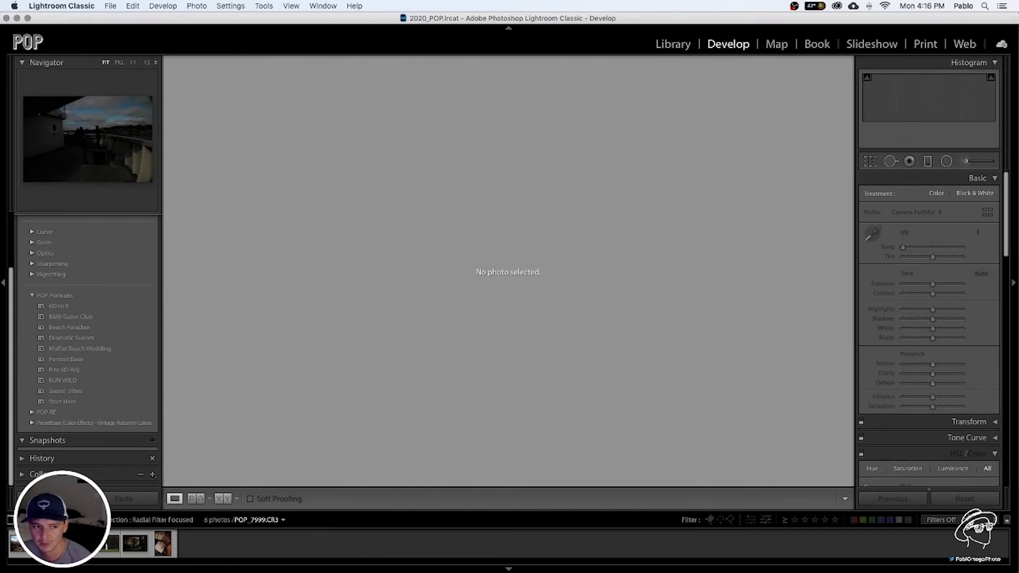
# Apply the RUN WILD preset to the first photo and set Exposure to +0.15, Highlights to -82 and Shadows to +38
pyautogui.click(23, 544)
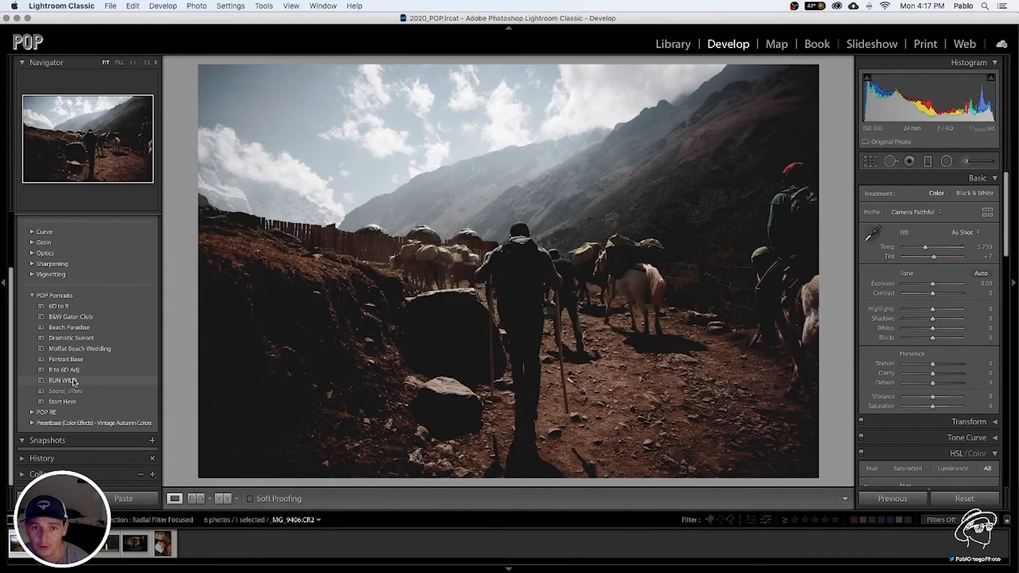
pyautogui.click(73, 381)
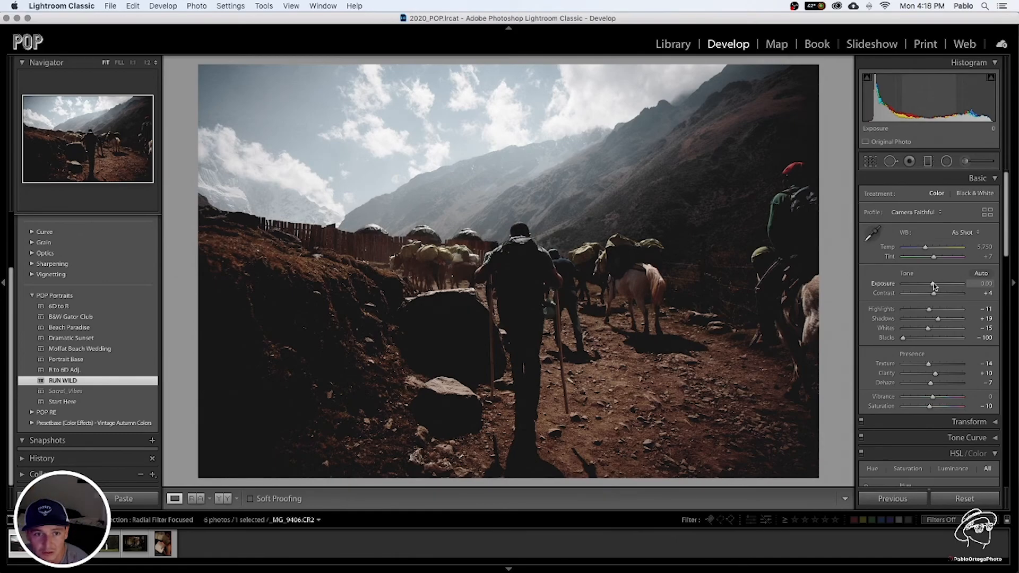
pyautogui.moveTo(933, 286); pyautogui.dragTo(935, 286)
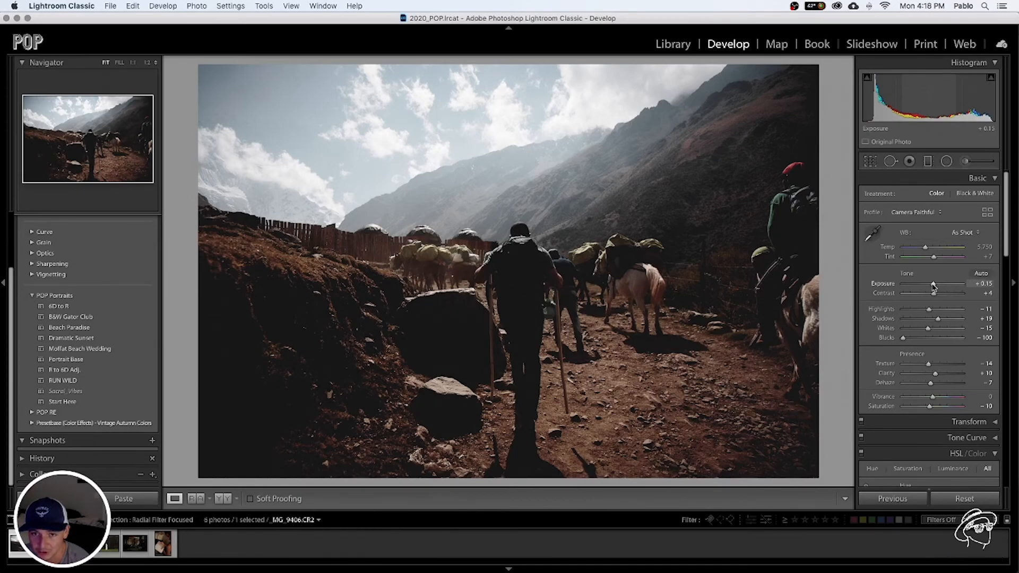
pyautogui.moveTo(928, 308); pyautogui.dragTo(909, 312)
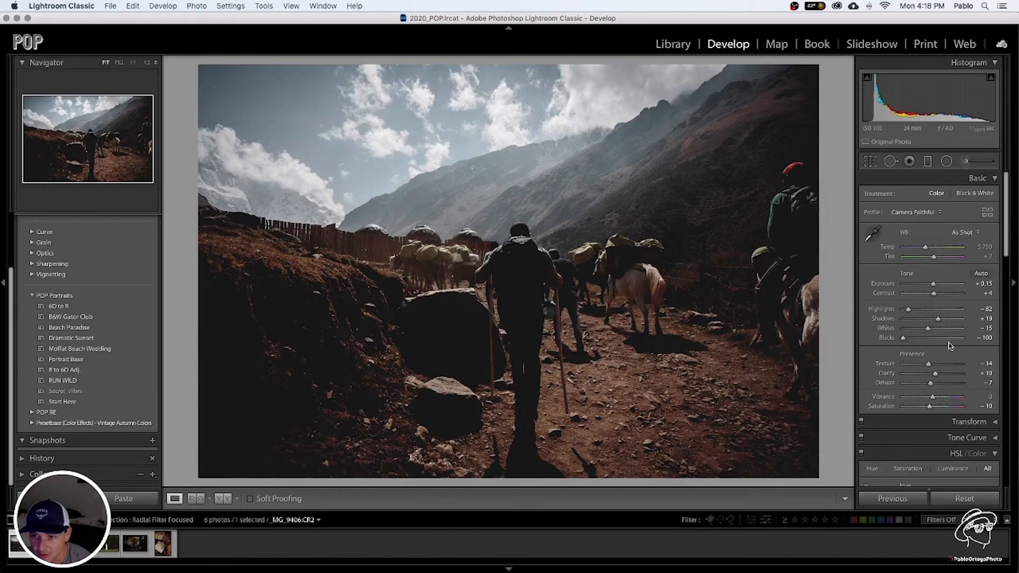
pyautogui.moveTo(947, 322); pyautogui.dragTo(943, 321)
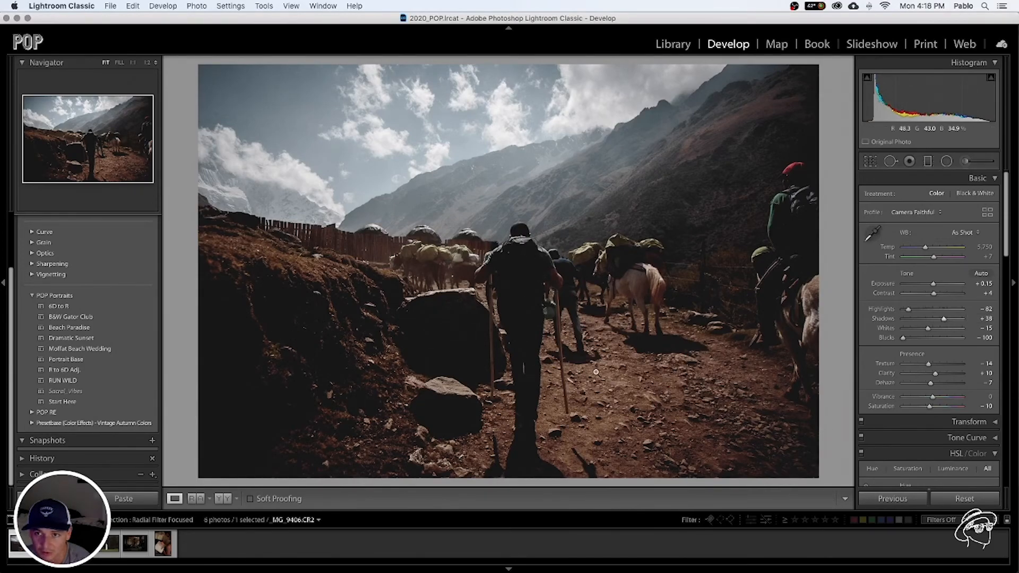
# Draw a large radial filter with the Exposure effect around the central hiker and centre it on his body
pyautogui.click(947, 162)
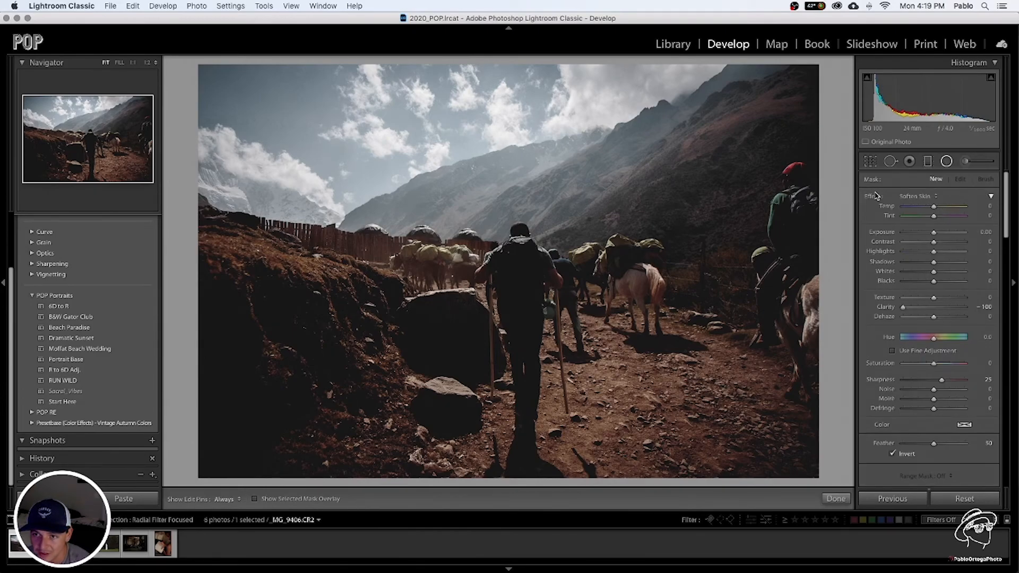
pyautogui.click(928, 197)
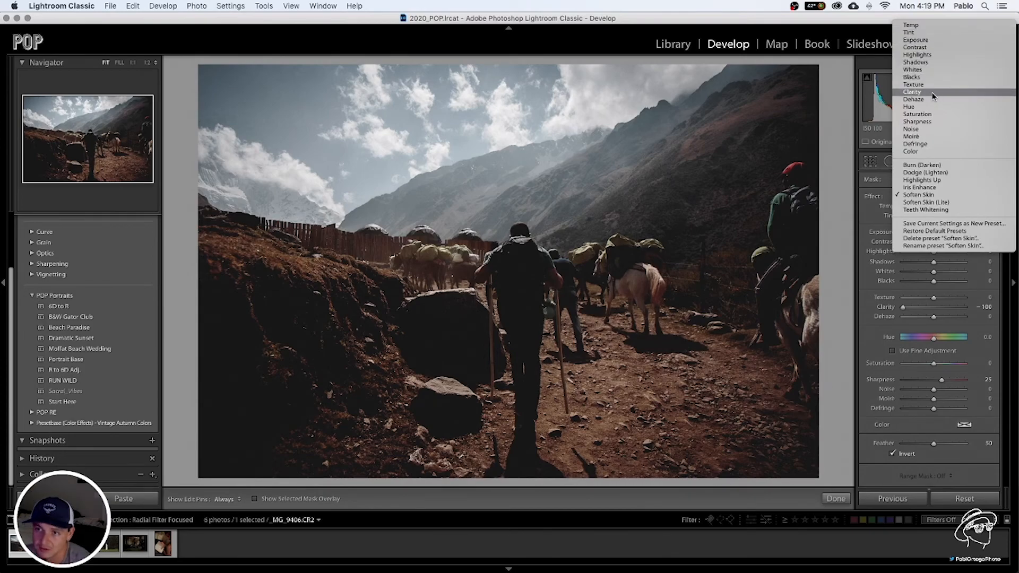
pyautogui.click(935, 42)
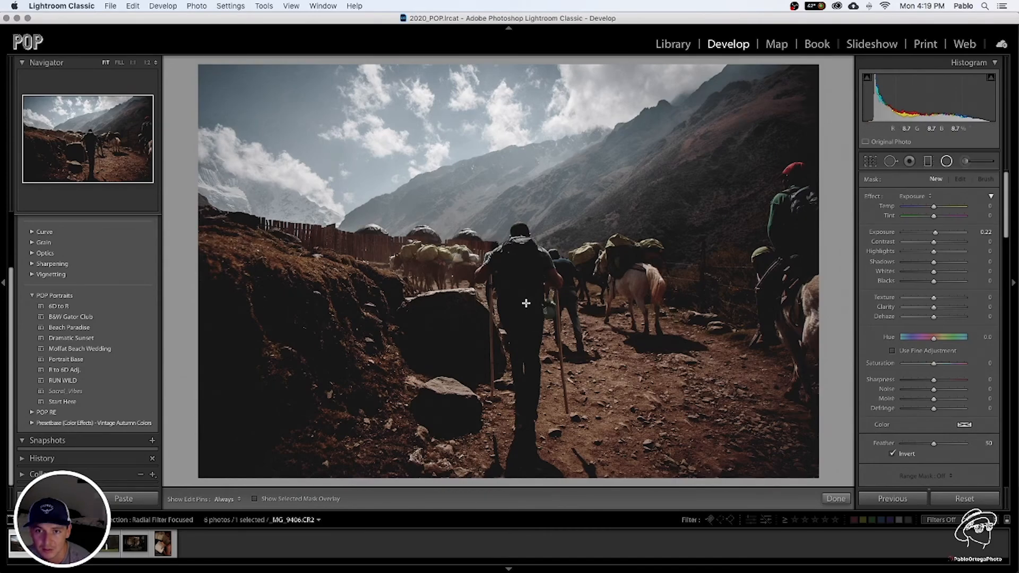
pyautogui.moveTo(526, 329); pyautogui.dragTo(361, 147)
pyautogui.moveTo(525, 329); pyautogui.dragTo(523, 307)
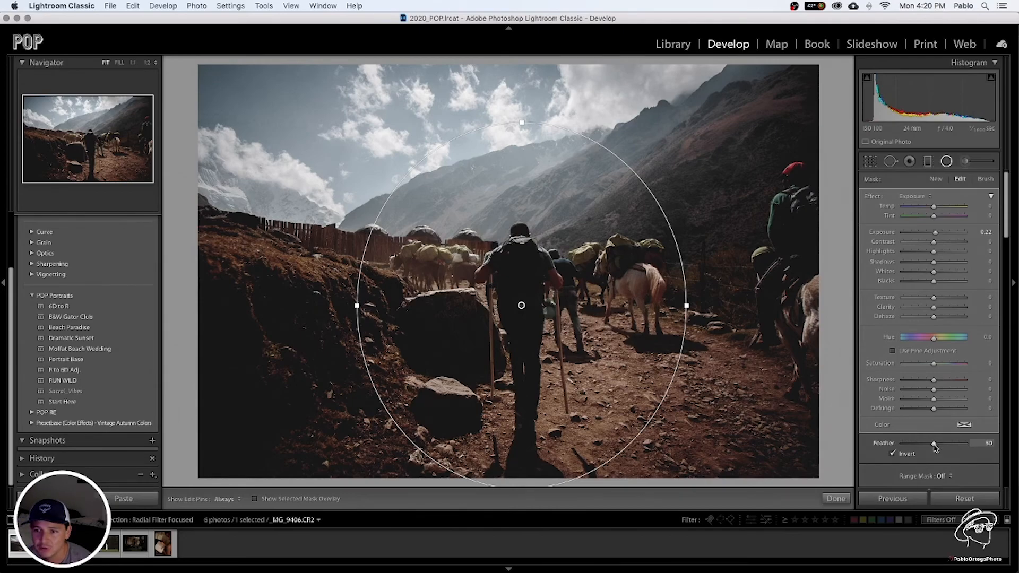
# Test the radial filter's feather at 100 and 0, and raise its exposure to 3.03 to reveal the hard edge
pyautogui.moveTo(934, 443); pyautogui.dragTo(971, 449)
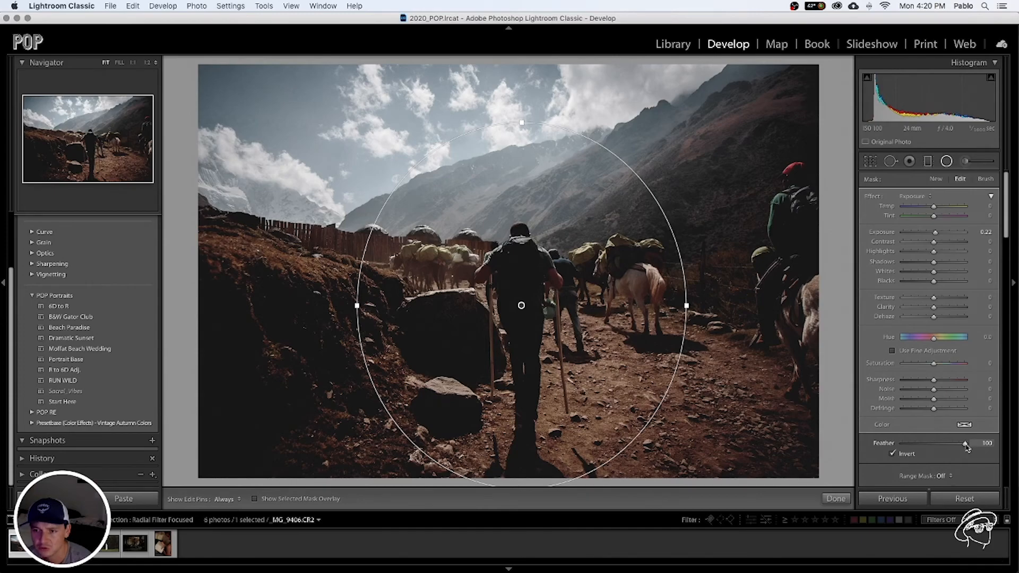
pyautogui.moveTo(966, 447); pyautogui.dragTo(896, 447)
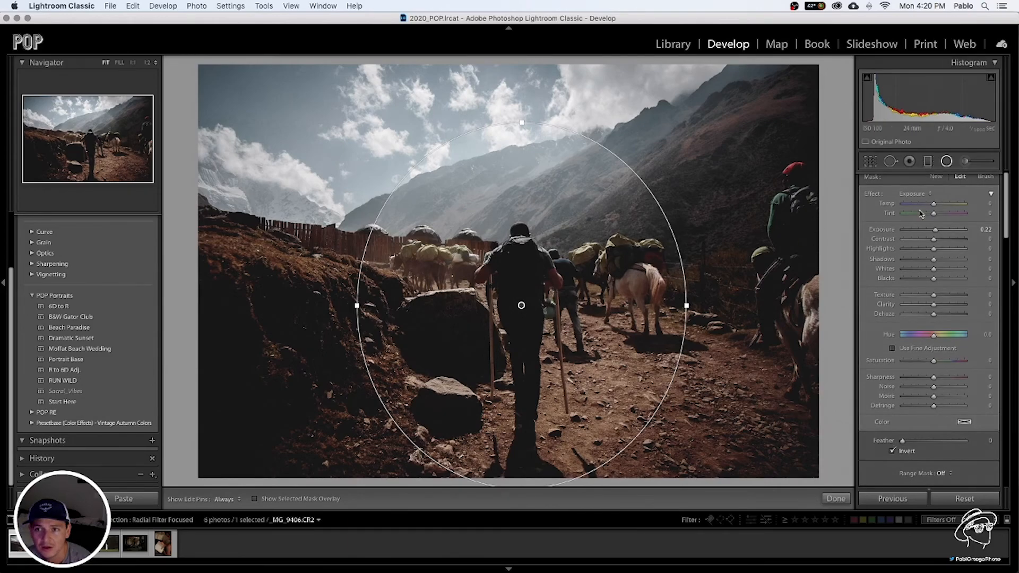
pyautogui.click(959, 233)
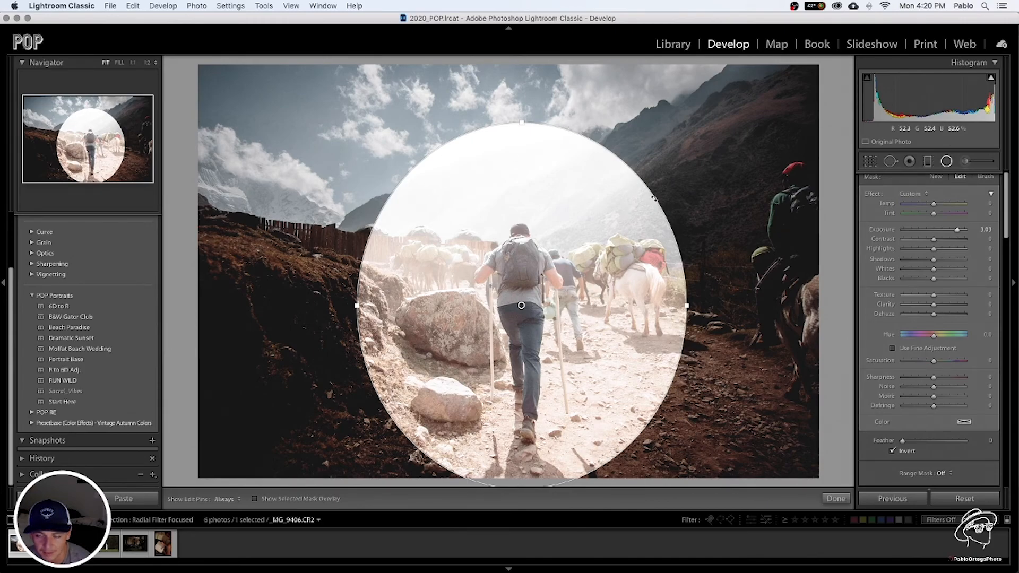
# Raise the radial filter's feather to 100 and nudge the filter slightly upward on the hiker
pyautogui.moveTo(904, 442); pyautogui.dragTo(935, 444)
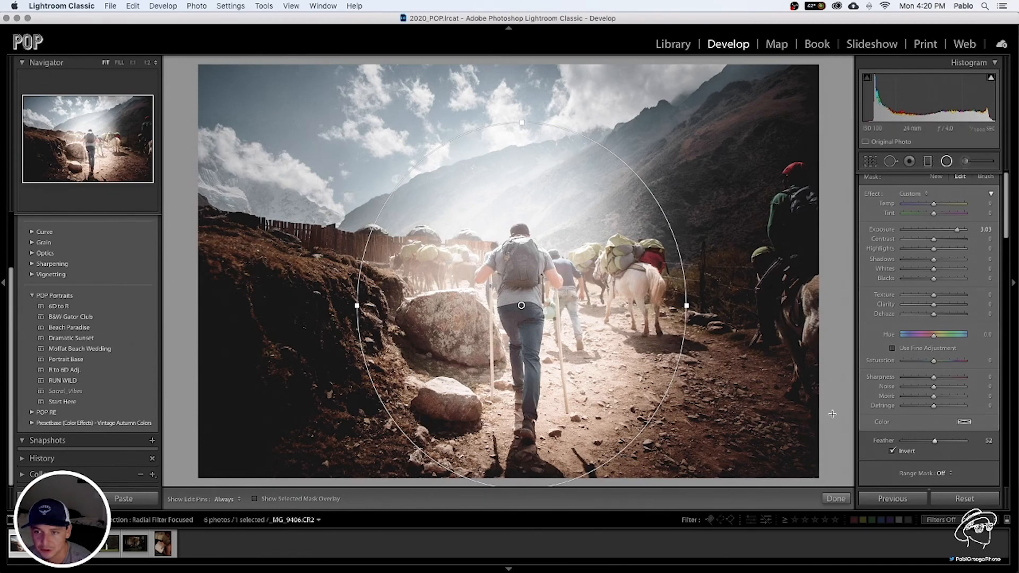
pyautogui.moveTo(942, 444); pyautogui.dragTo(981, 444)
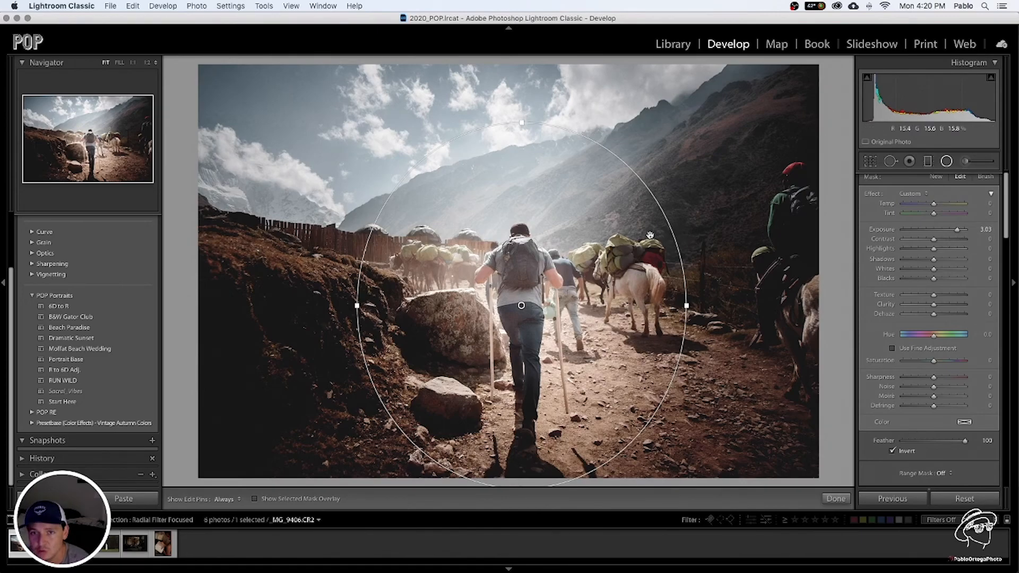
pyautogui.moveTo(523, 268); pyautogui.dragTo(523, 261)
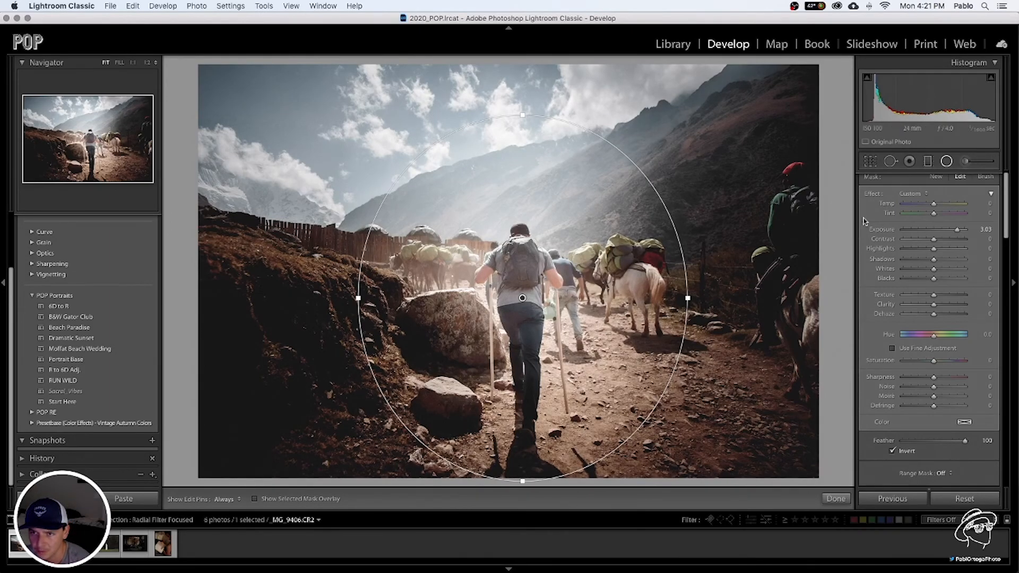
# Set the radial filter's exposure to 1.58 and fine-tune its position on the hiker's back
pyautogui.moveTo(957, 233); pyautogui.dragTo(936, 232)
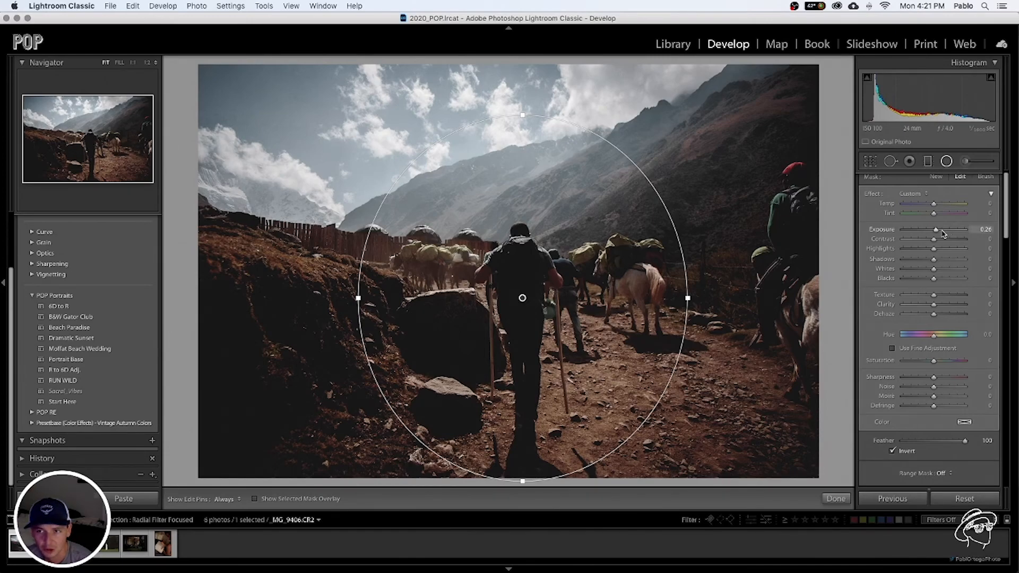
pyautogui.moveTo(937, 232); pyautogui.dragTo(944, 234)
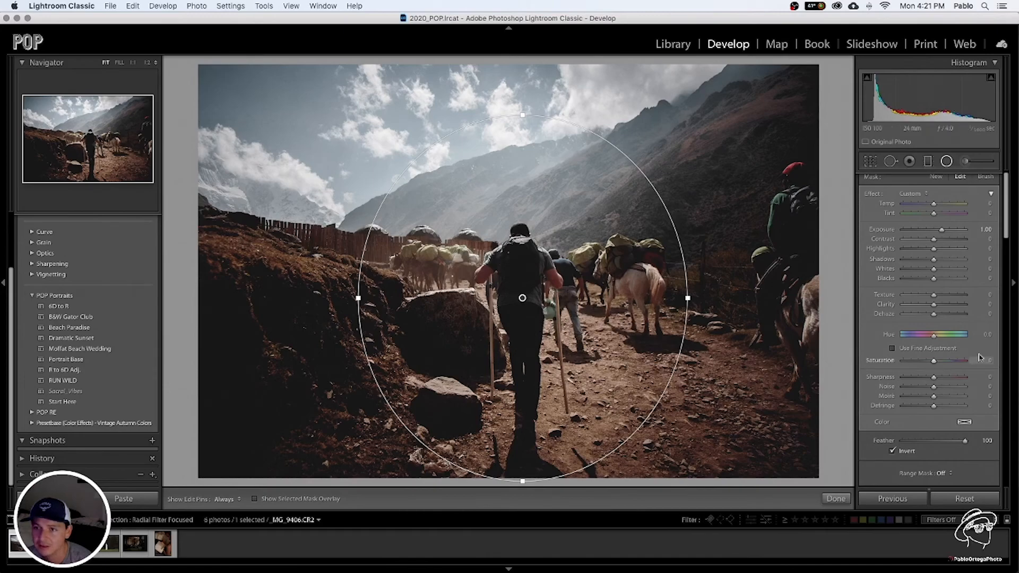
pyautogui.moveTo(947, 232); pyautogui.dragTo(950, 233)
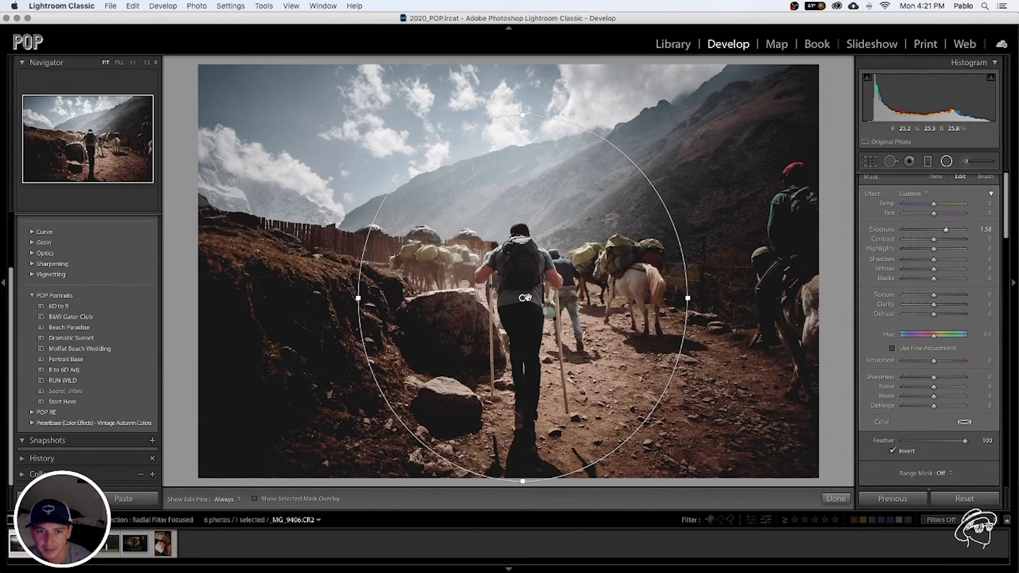
pyautogui.moveTo(525, 298); pyautogui.dragTo(524, 301)
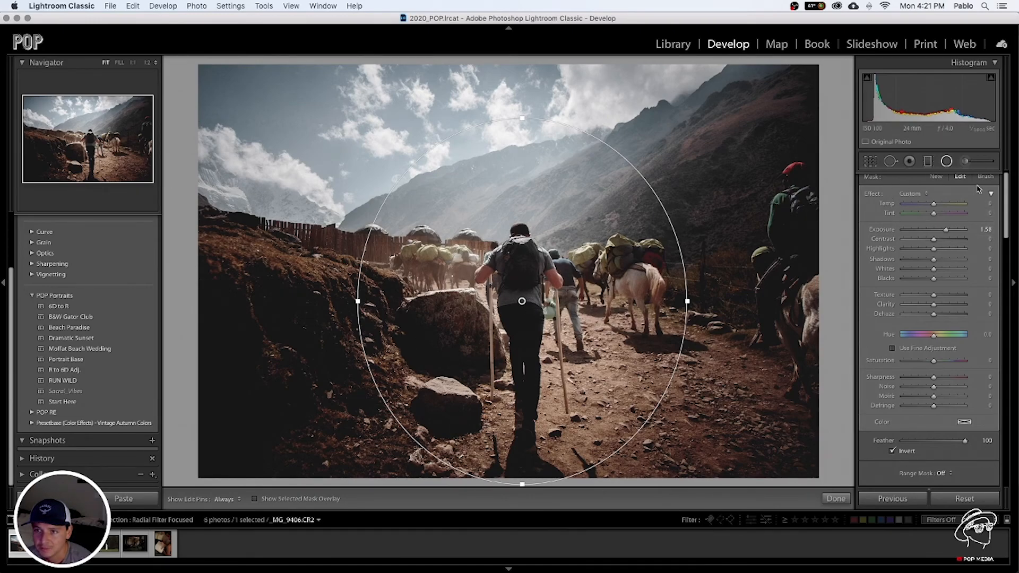
# Delete the radial filter on the hiker and undo the deletion
pyautogui.click(947, 161)
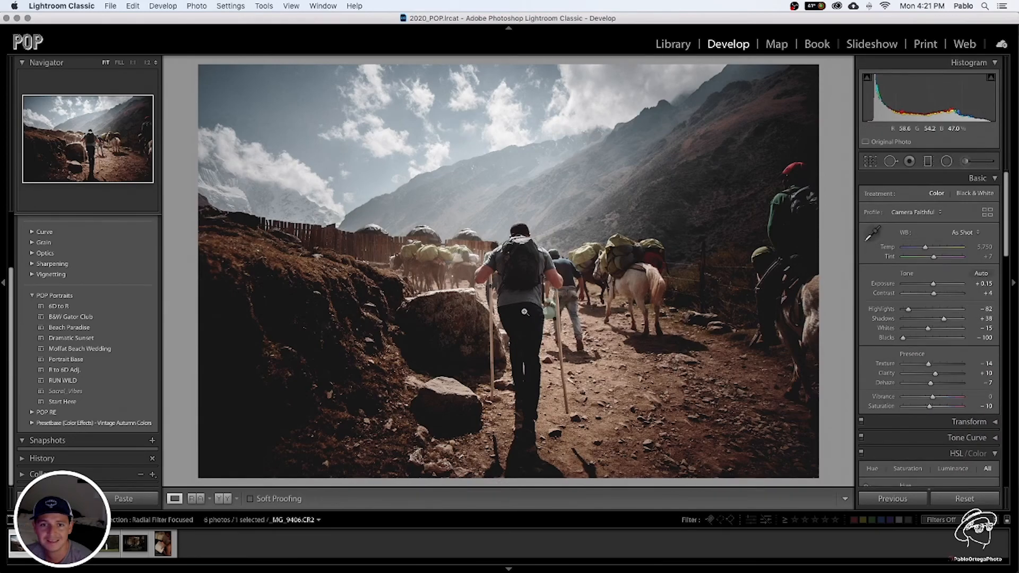
pyautogui.click(948, 162)
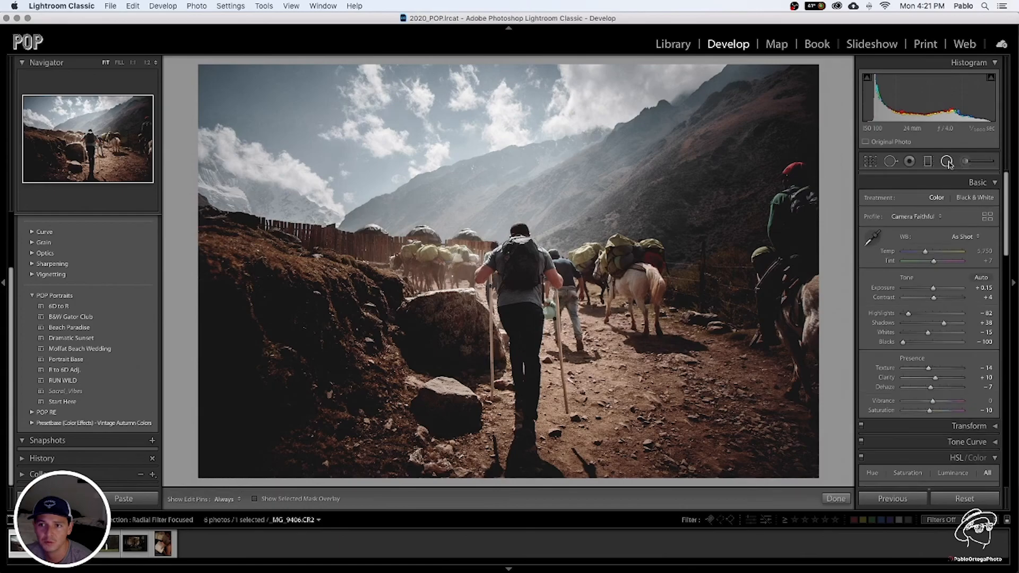
pyautogui.click(523, 300)
pyautogui.press('Delete')
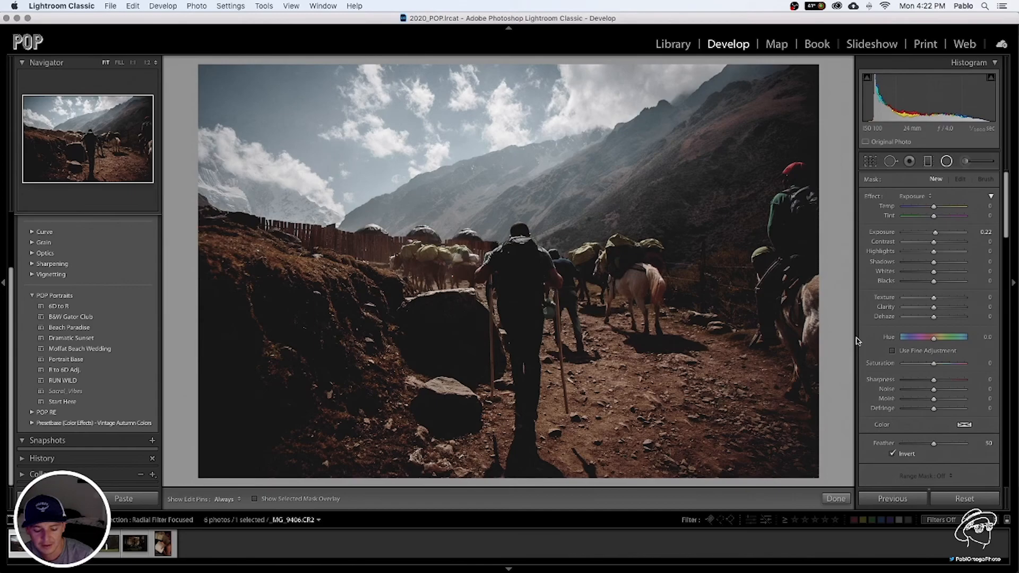
pyautogui.press('cmd+z')
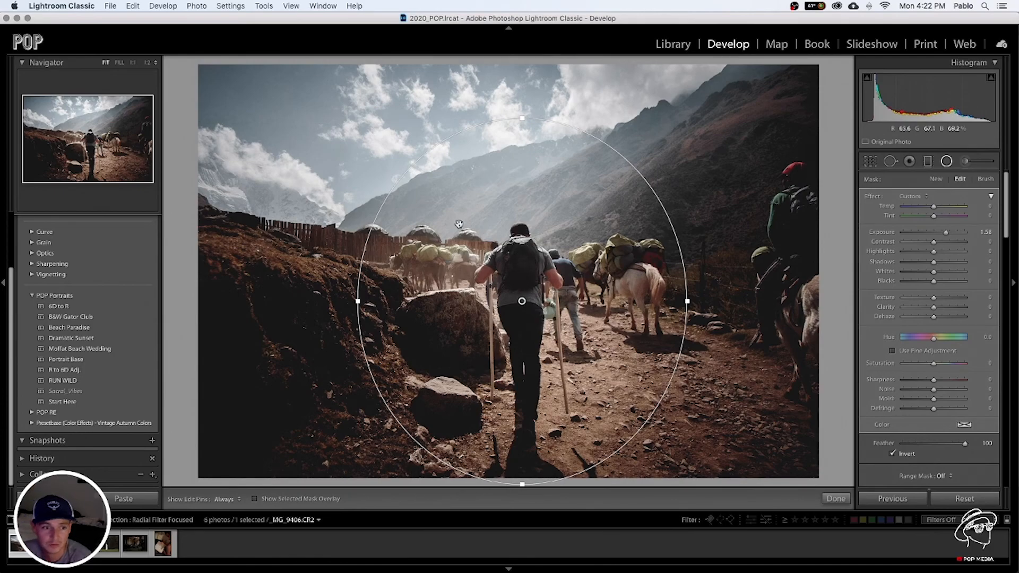
# Switch to the ferry deck photo, apply the RUN WILD preset and set Exposure to +2.50
pyautogui.press('Right')
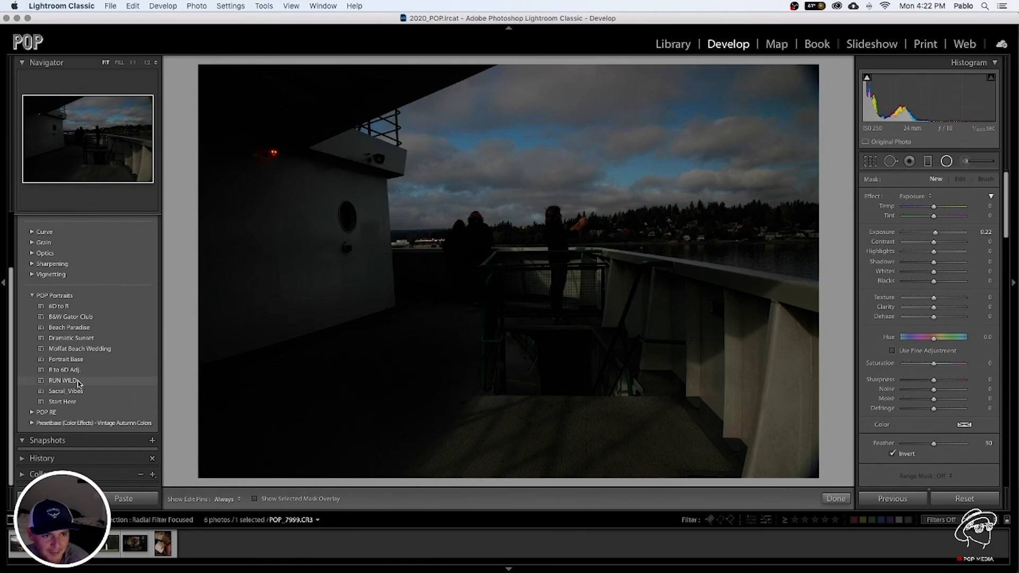
pyautogui.click(78, 382)
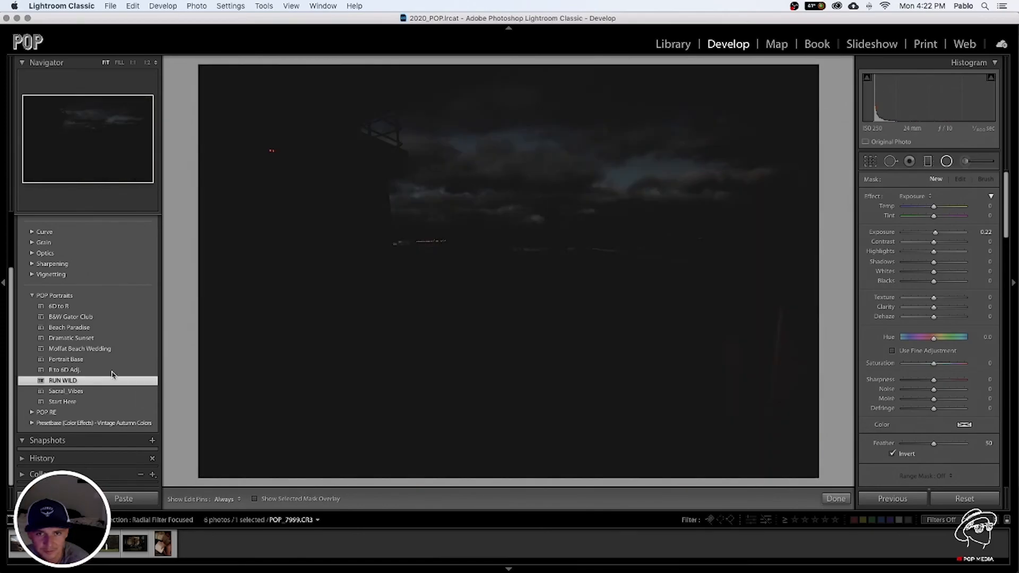
pyautogui.click(946, 160)
pyautogui.moveTo(943, 286); pyautogui.dragTo(947, 287)
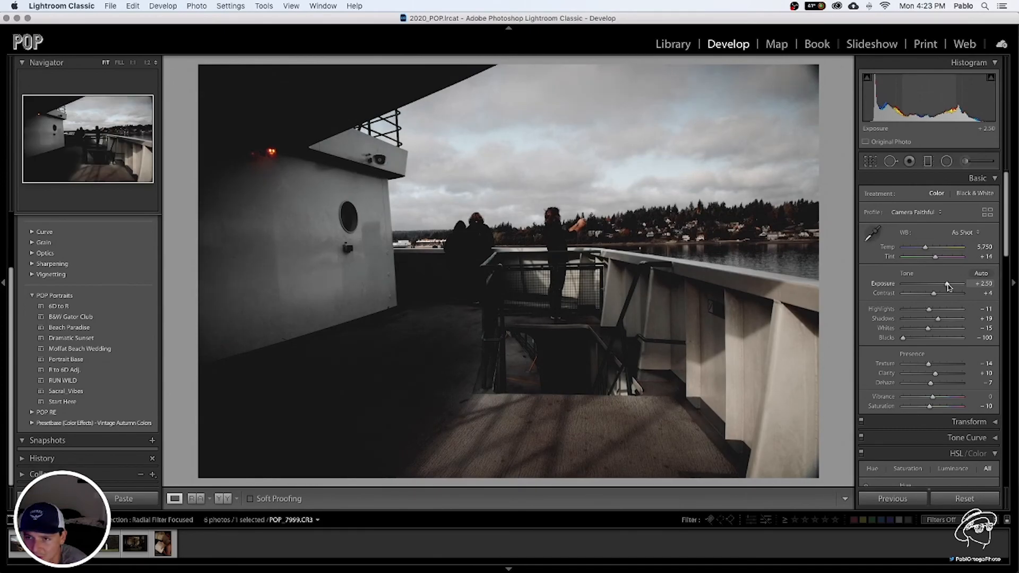
# Draw a small radial filter around the person standing at the ferry railing and stretch it vertically
pyautogui.click(945, 161)
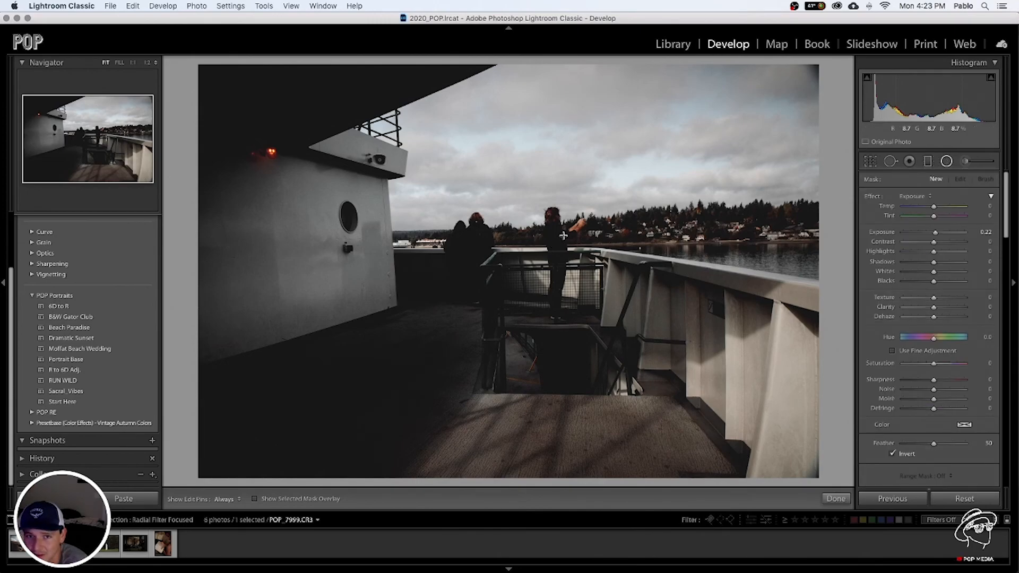
pyautogui.moveTo(563, 234); pyautogui.dragTo(509, 189)
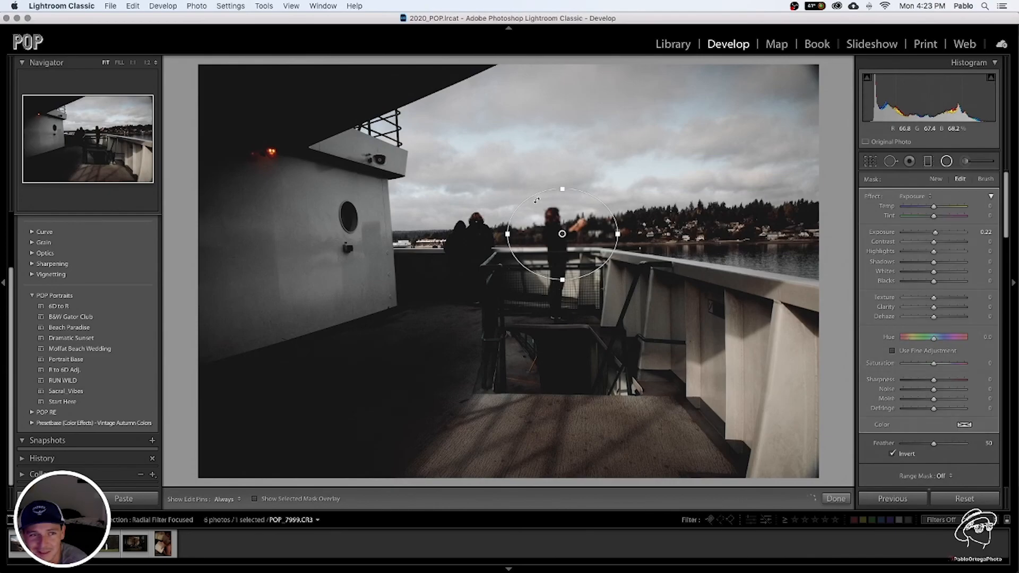
pyautogui.moveTo(564, 235); pyautogui.dragTo(557, 231)
pyautogui.moveTo(557, 277); pyautogui.dragTo(557, 287)
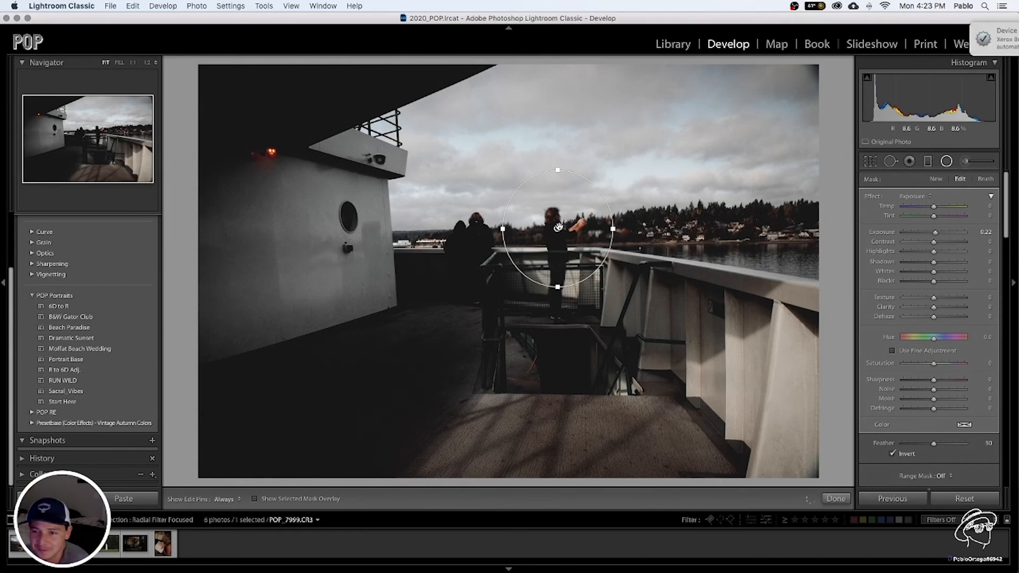
pyautogui.click(989, 31)
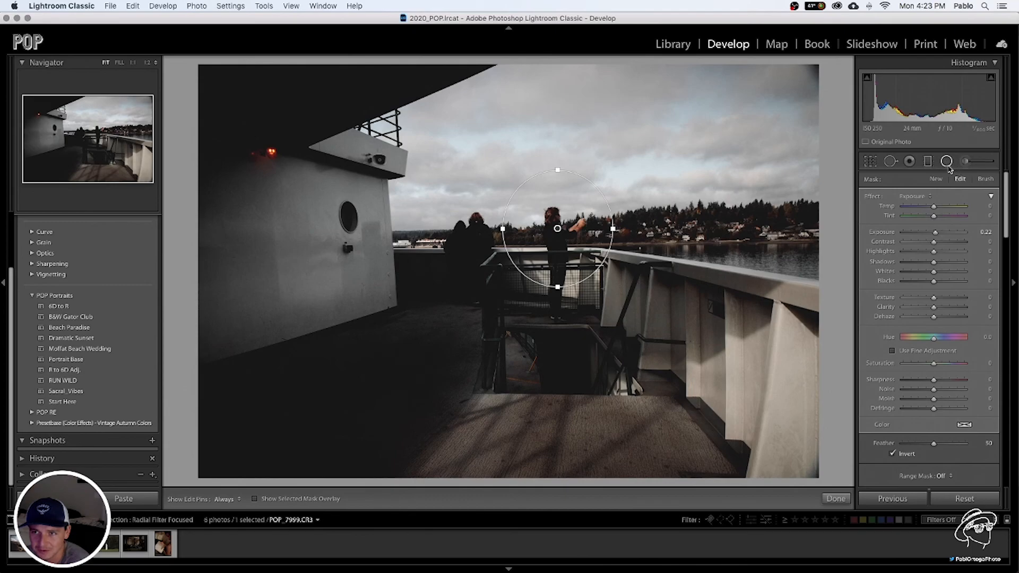
# Crop the ferry photo tighter around the person at the railing, keeping the original aspect ratio
pyautogui.click(946, 161)
pyautogui.click(870, 160)
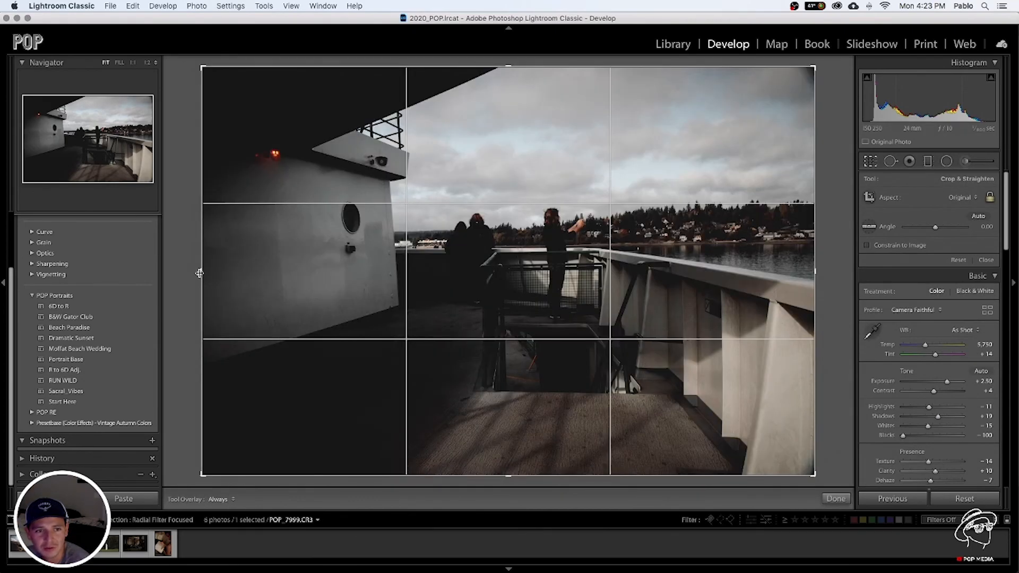
pyautogui.moveTo(199, 273); pyautogui.dragTo(313, 272)
pyautogui.moveTo(762, 278); pyautogui.dragTo(711, 279)
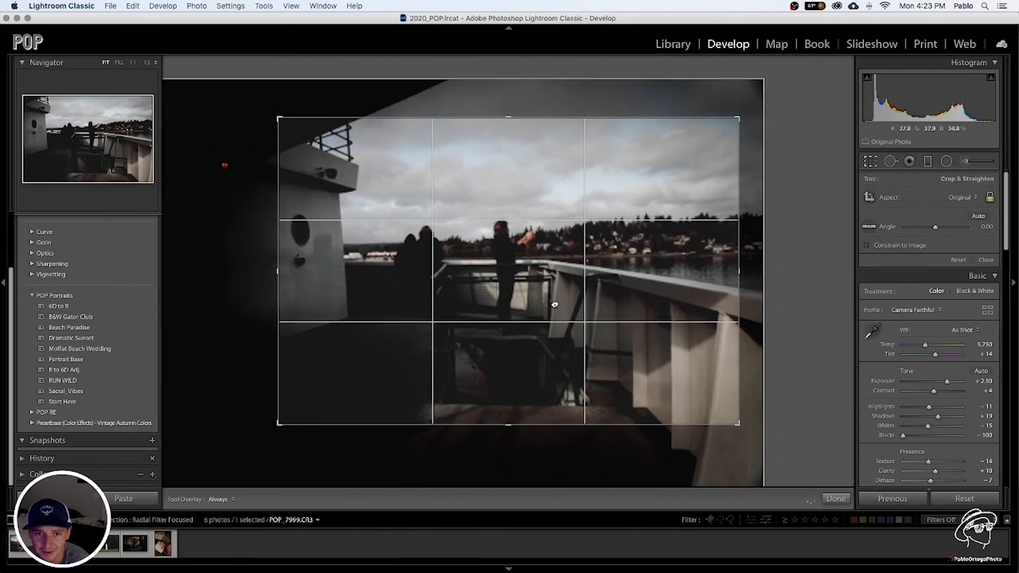
pyautogui.moveTo(505, 119); pyautogui.dragTo(507, 134)
pyautogui.moveTo(529, 206)
pyautogui.mouseDown()
pyautogui.moveTo(535, 217)
pyautogui.moveTo(540, 208)
pyautogui.mouseUp()
pyautogui.moveTo(511, 135); pyautogui.dragTo(511, 170)
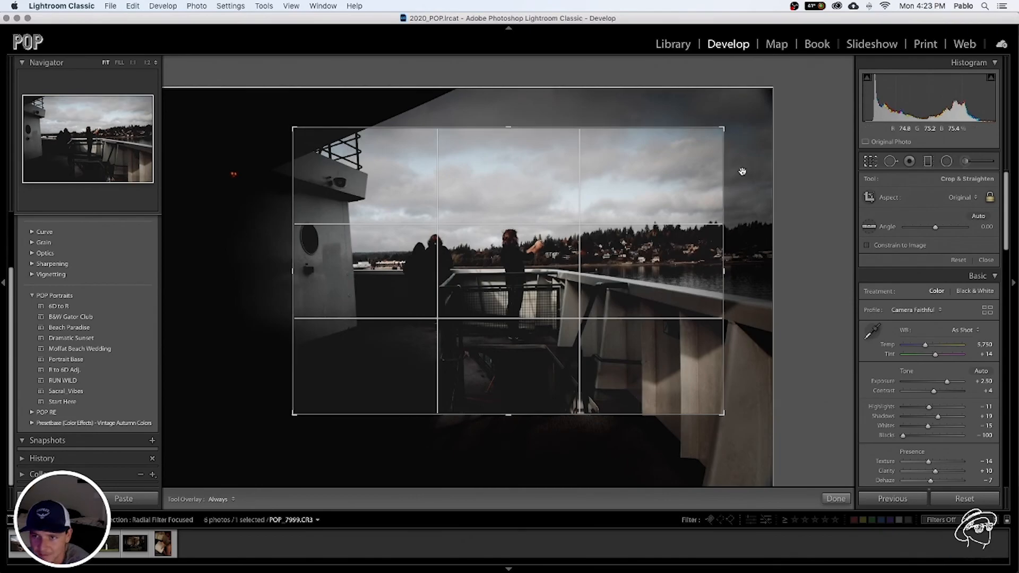
pyautogui.click(870, 161)
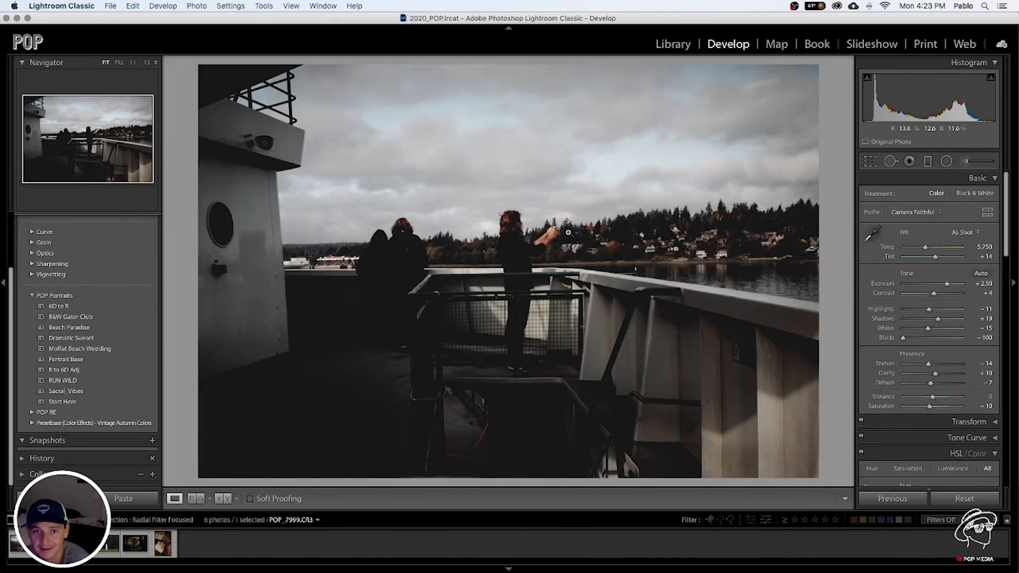
# Enlarge the radial filter around the person at the ferry railing into a wide circle and set Feather to 100
pyautogui.click(946, 161)
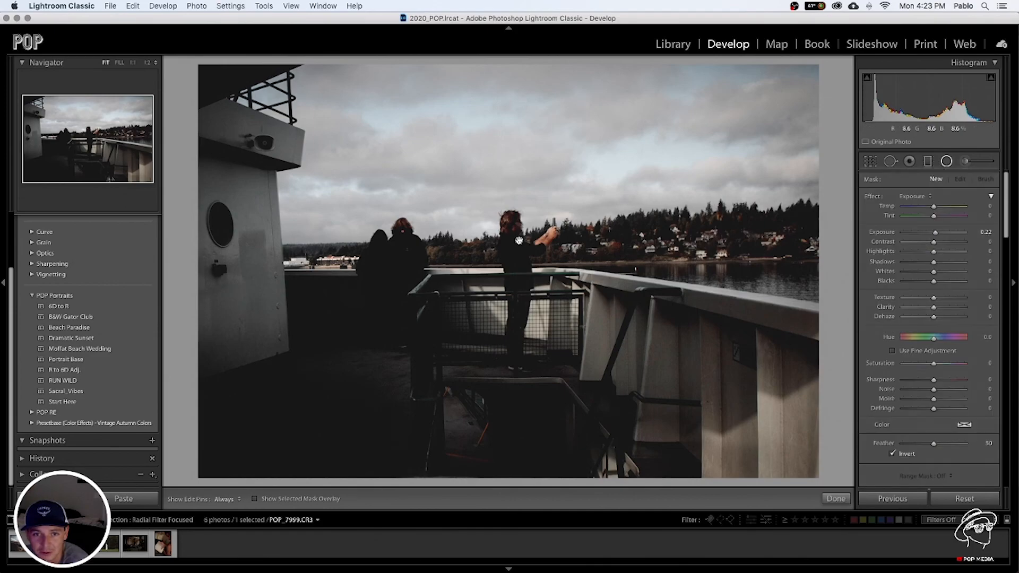
pyautogui.click(517, 245)
pyautogui.moveTo(518, 248); pyautogui.dragTo(516, 249)
pyautogui.moveTo(516, 332); pyautogui.dragTo(516, 356)
pyautogui.moveTo(598, 249); pyautogui.dragTo(621, 248)
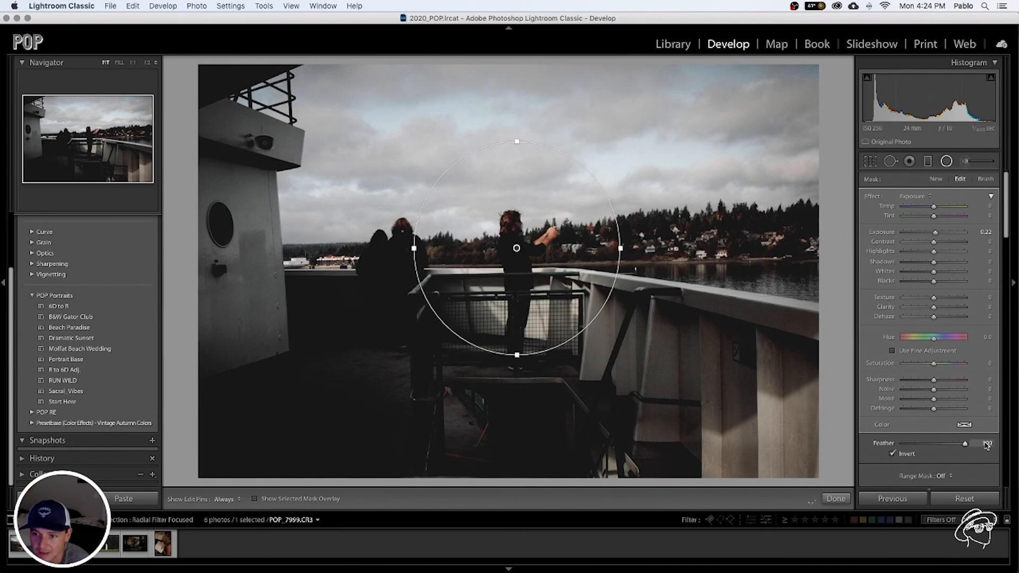
# Set the railing filter's Exposure to 0.98 and shift the filter slightly to centre it on the person
pyautogui.moveTo(935, 232); pyautogui.dragTo(944, 236)
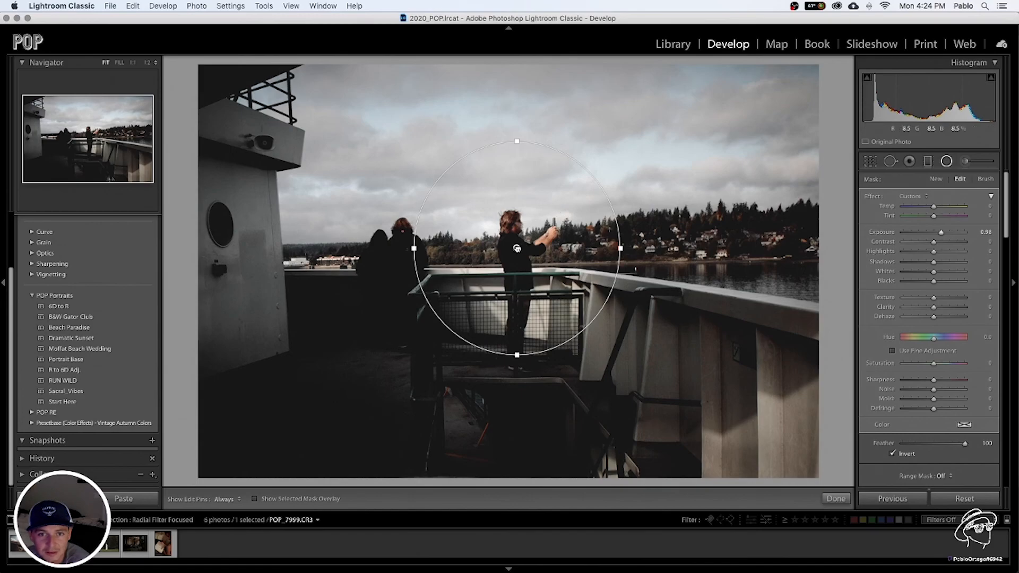
pyautogui.moveTo(516, 248); pyautogui.dragTo(519, 251)
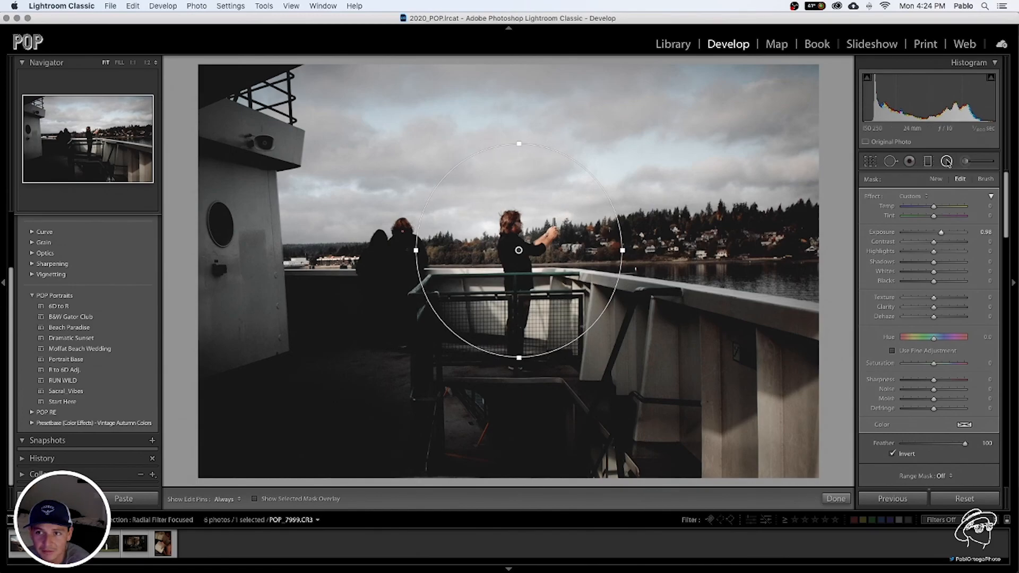
pyautogui.click(946, 161)
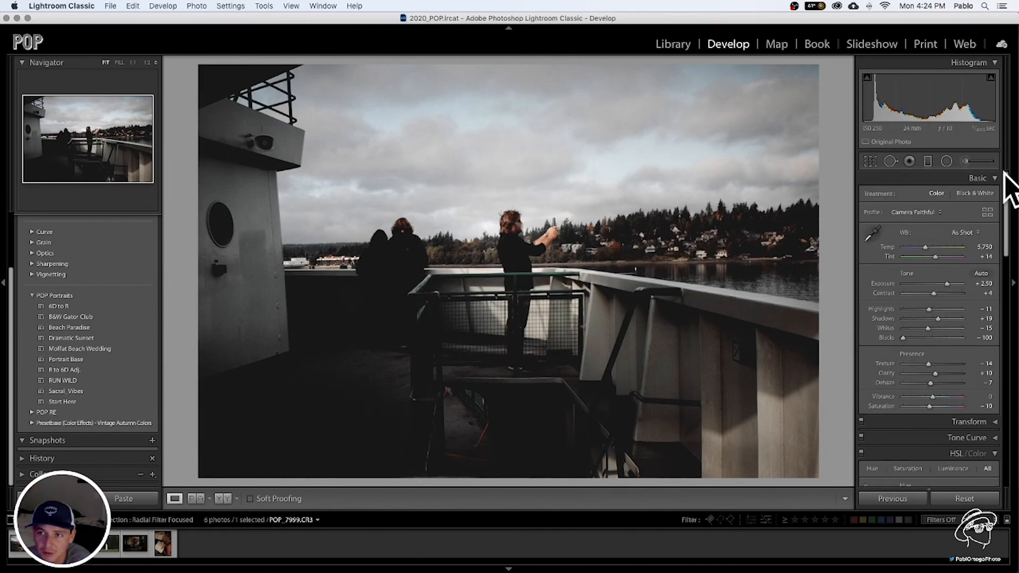
# Delete the radial filter on the person at the railing and undo the deletion
pyautogui.click(946, 161)
pyautogui.click(519, 250)
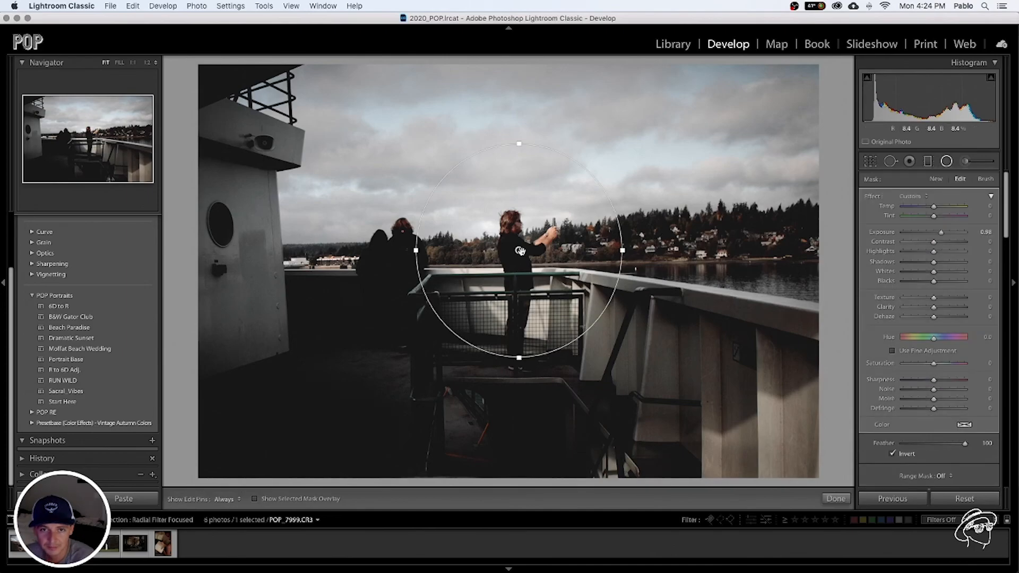
pyautogui.press('Delete')
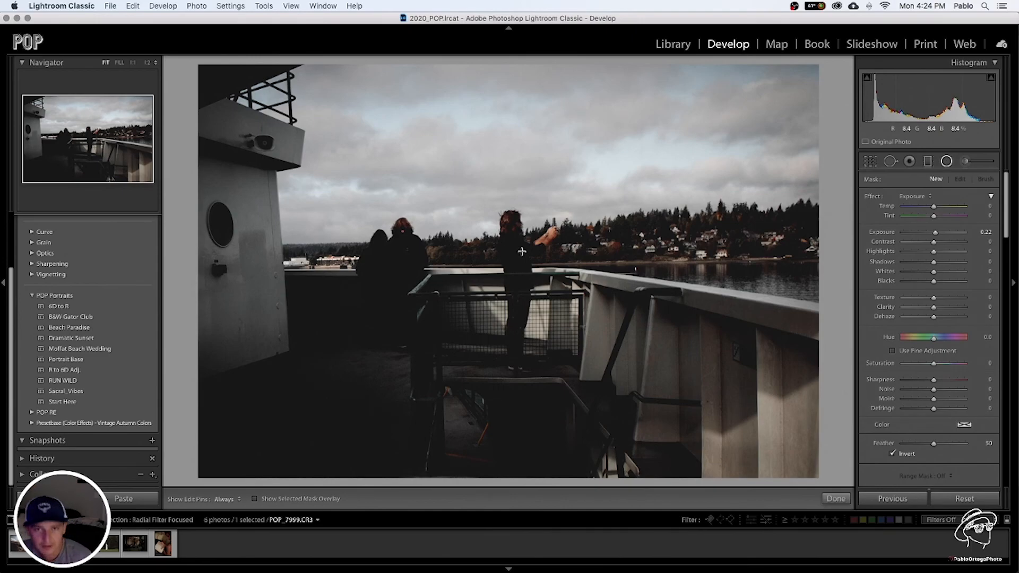
pyautogui.press('super+z')
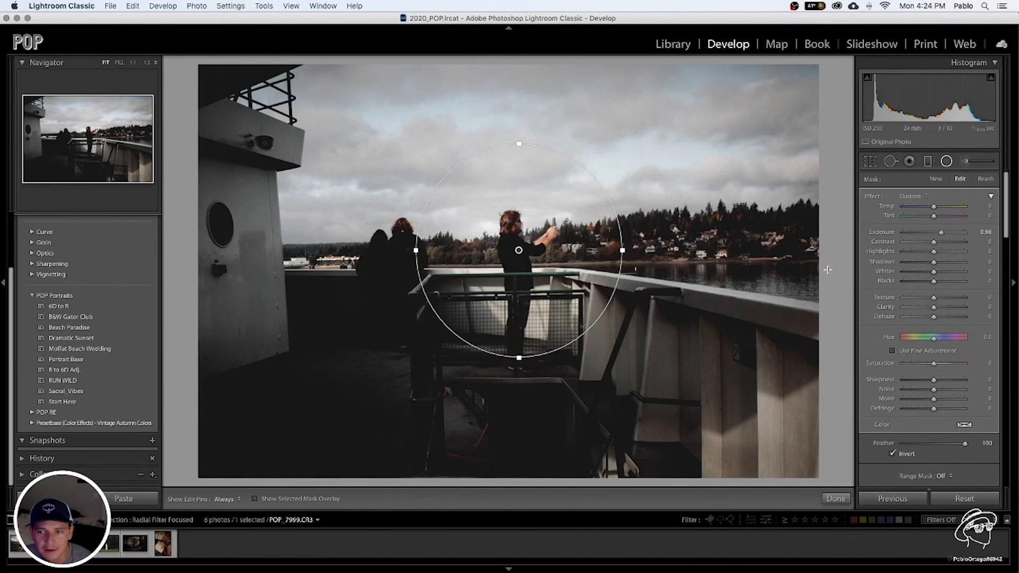
pyautogui.click(946, 162)
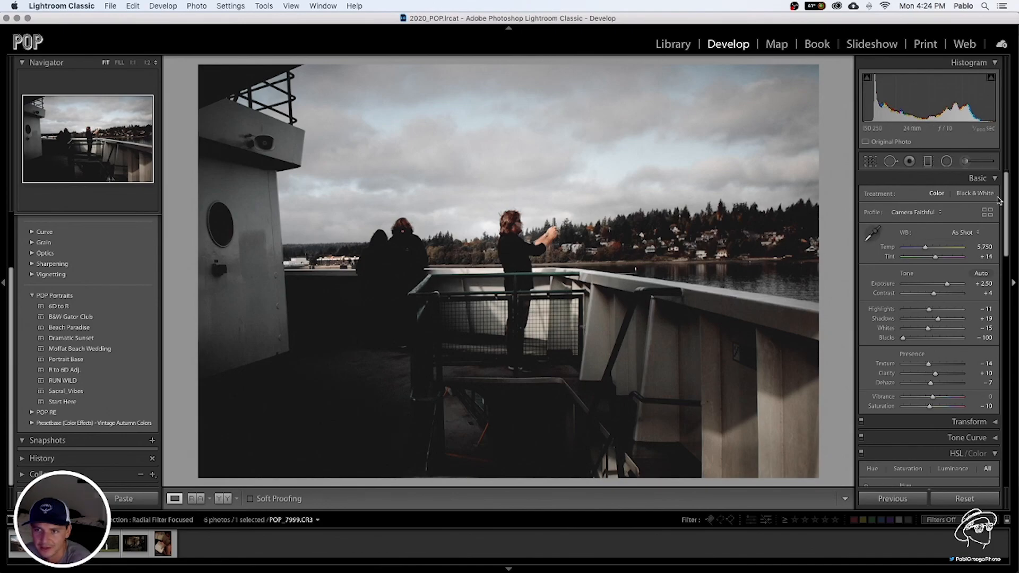
# Make the railing filter slightly taller and wider, centred on the person, and compare the ferry photo before and after editing
pyautogui.click(946, 161)
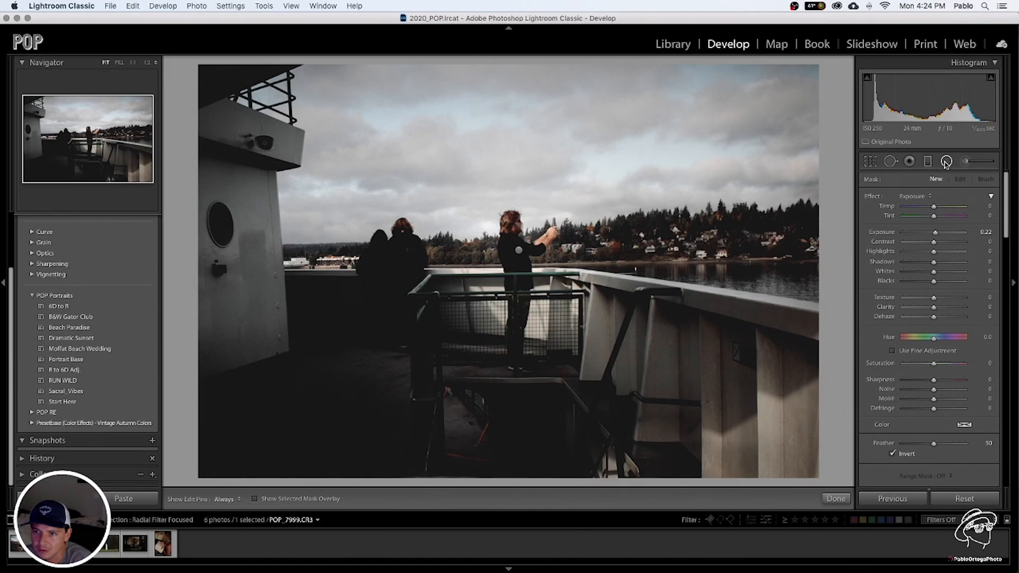
pyautogui.click(518, 250)
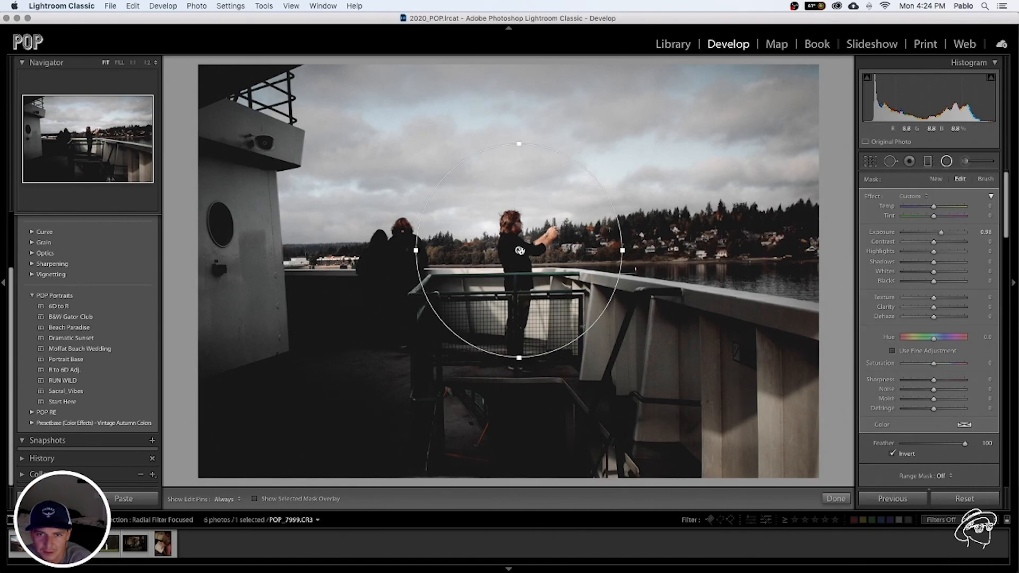
pyautogui.moveTo(518, 361); pyautogui.dragTo(515, 417)
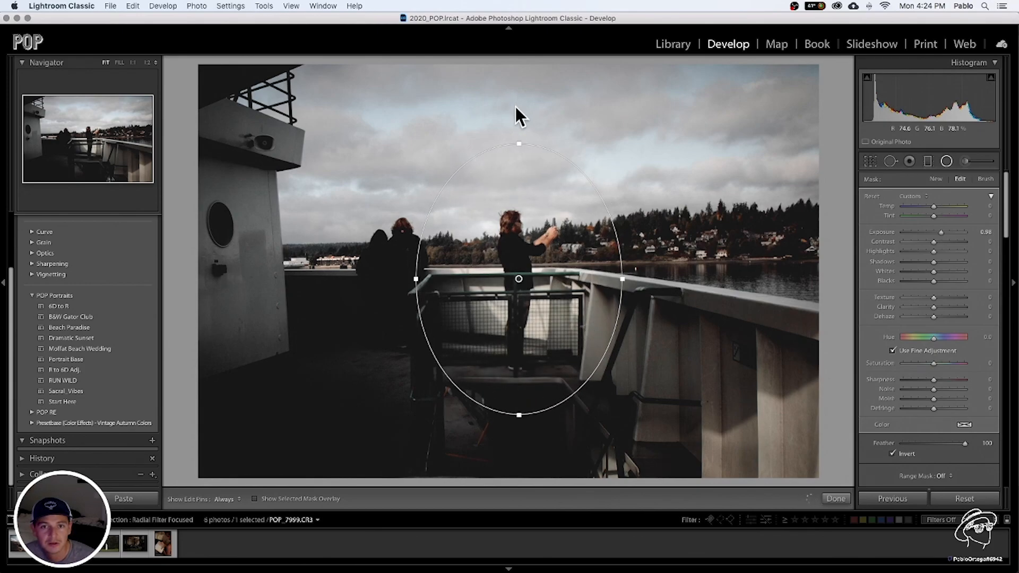
pyautogui.moveTo(518, 144); pyautogui.dragTo(519, 87)
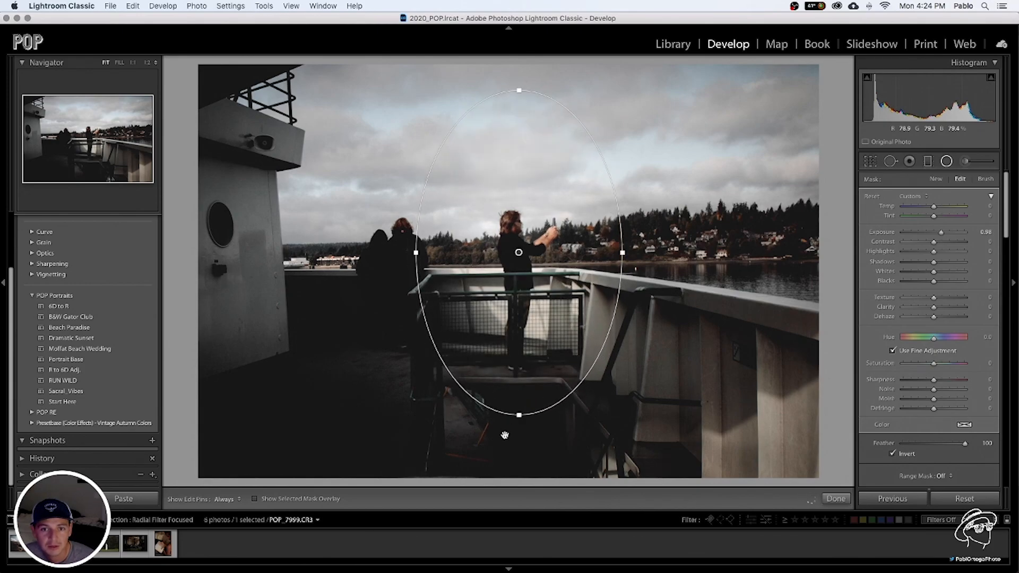
pyautogui.moveTo(516, 416); pyautogui.dragTo(513, 366)
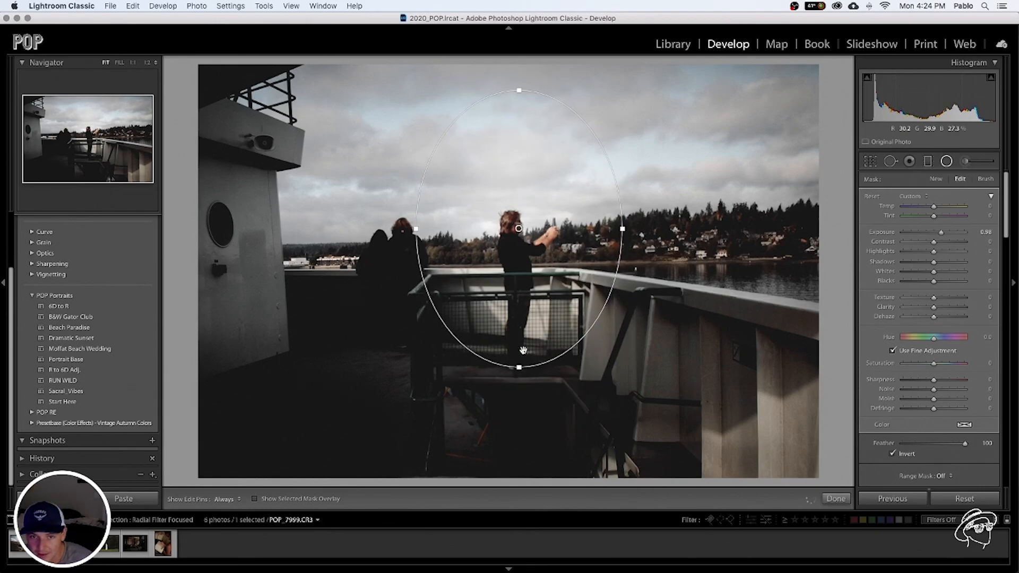
pyautogui.moveTo(518, 85); pyautogui.dragTo(518, 109)
pyautogui.moveTo(416, 238)
pyautogui.mouseDown()
pyautogui.moveTo(392, 239)
pyautogui.moveTo(401, 239)
pyautogui.mouseUp()
pyautogui.moveTo(622, 239); pyautogui.dragTo(637, 237)
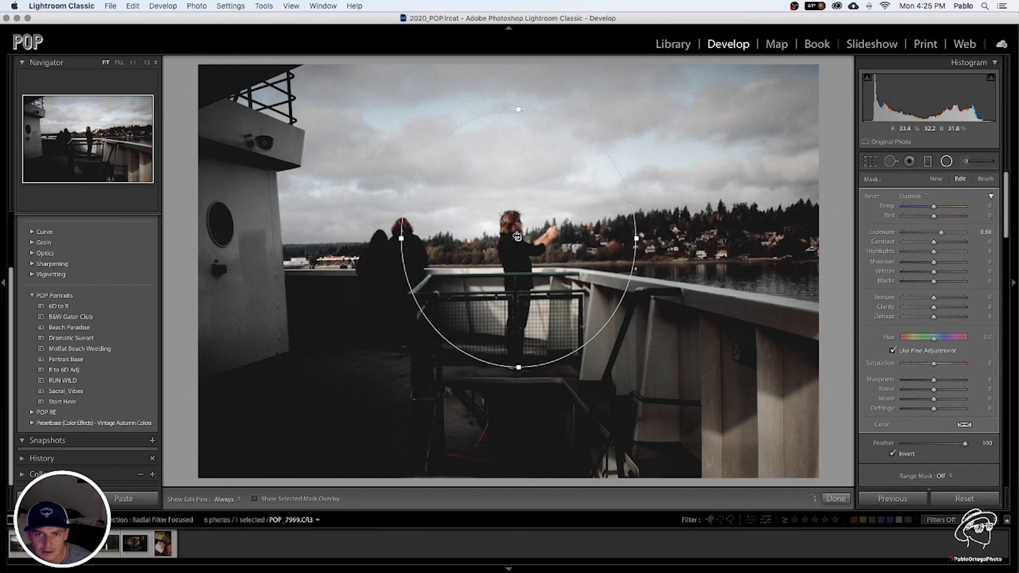
pyautogui.moveTo(518, 238); pyautogui.dragTo(516, 236)
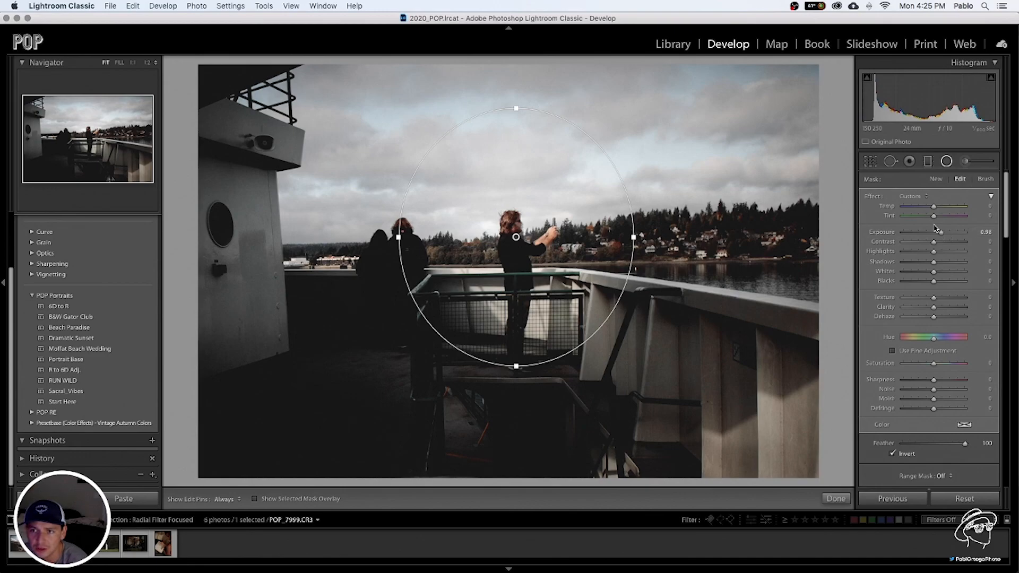
pyautogui.click(947, 162)
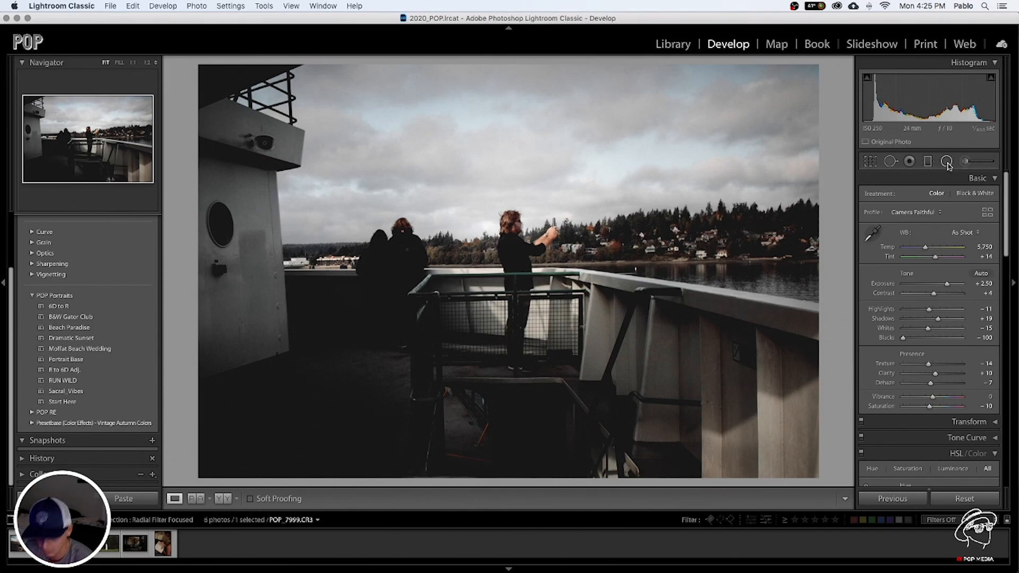
pyautogui.press('\\')
pyautogui.press('\\')
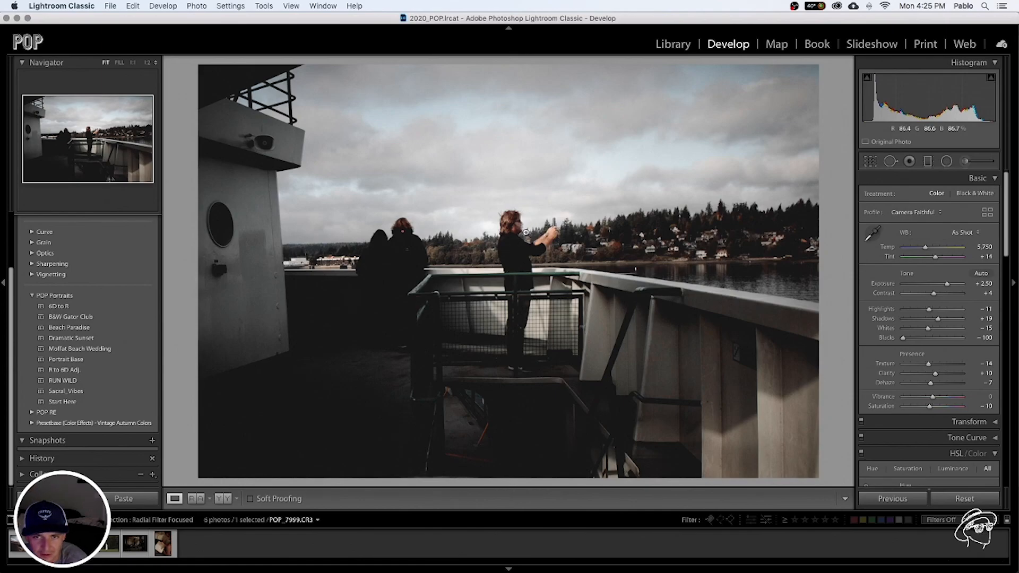
# Straighten the ferry photo by rotating the crop to an angle of 0.44
pyautogui.click(870, 161)
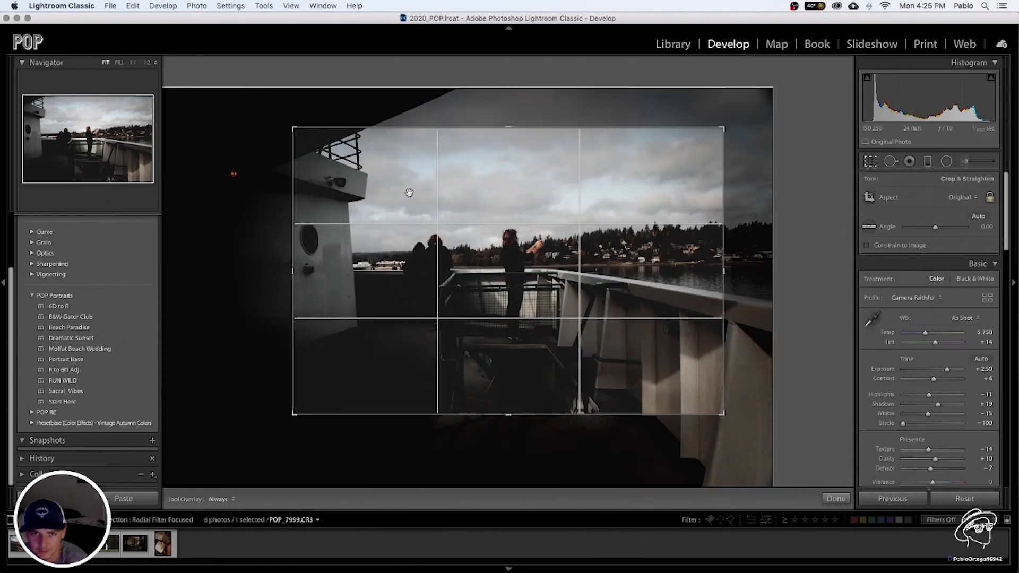
pyautogui.moveTo(278, 123); pyautogui.dragTo(280, 122)
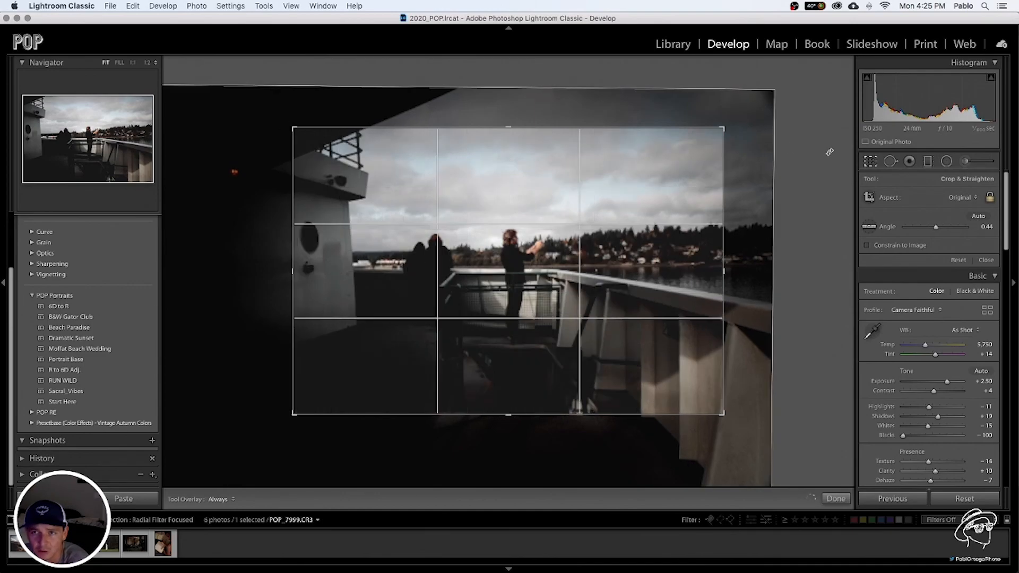
pyautogui.click(871, 162)
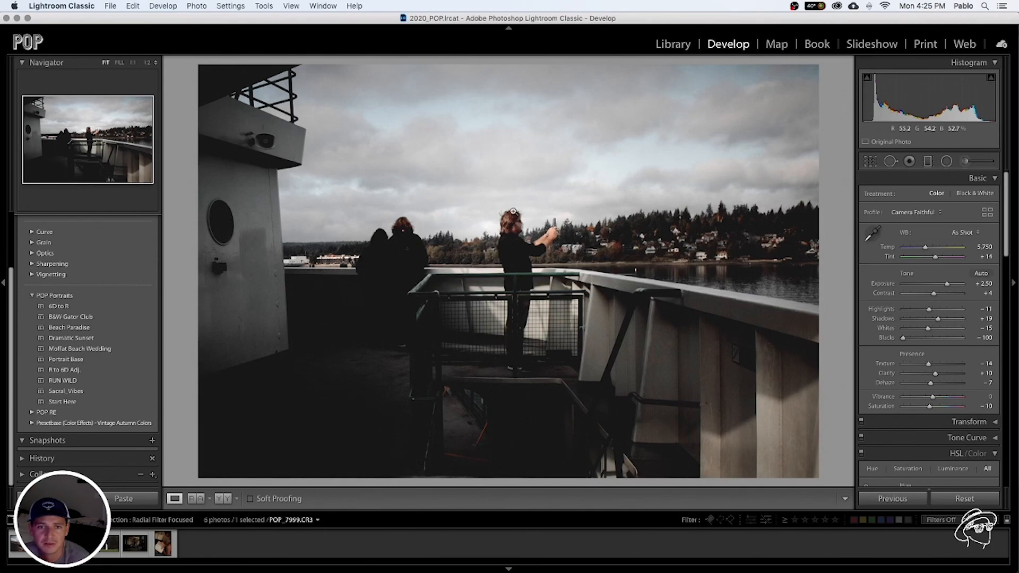
# Unlock the aspect ratio, crop the ferry photo to a vertical frame around the person, and compare it with the original
pyautogui.click(870, 161)
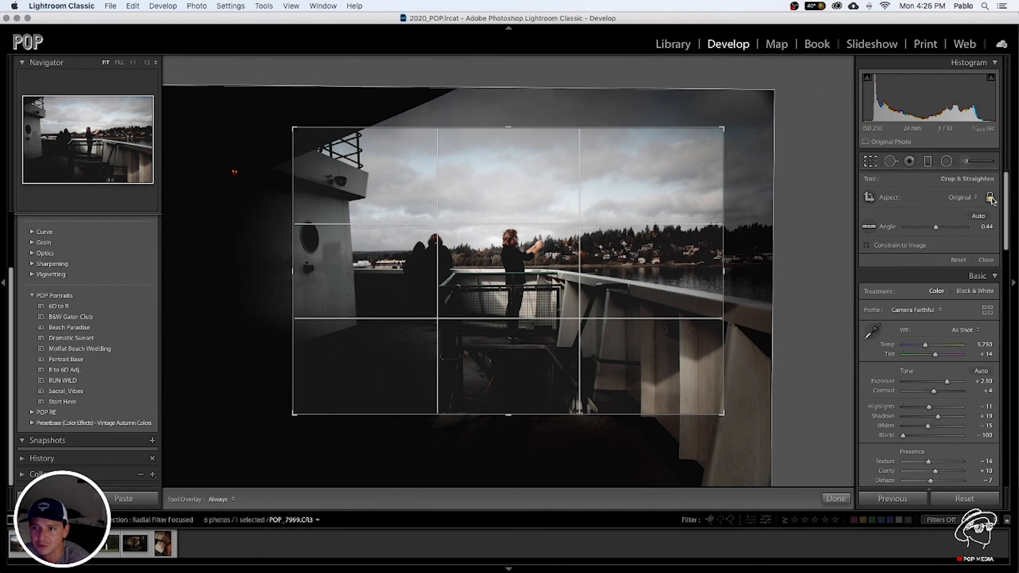
pyautogui.moveTo(723, 127); pyautogui.dragTo(598, 158)
pyautogui.moveTo(507, 249); pyautogui.dragTo(369, 273)
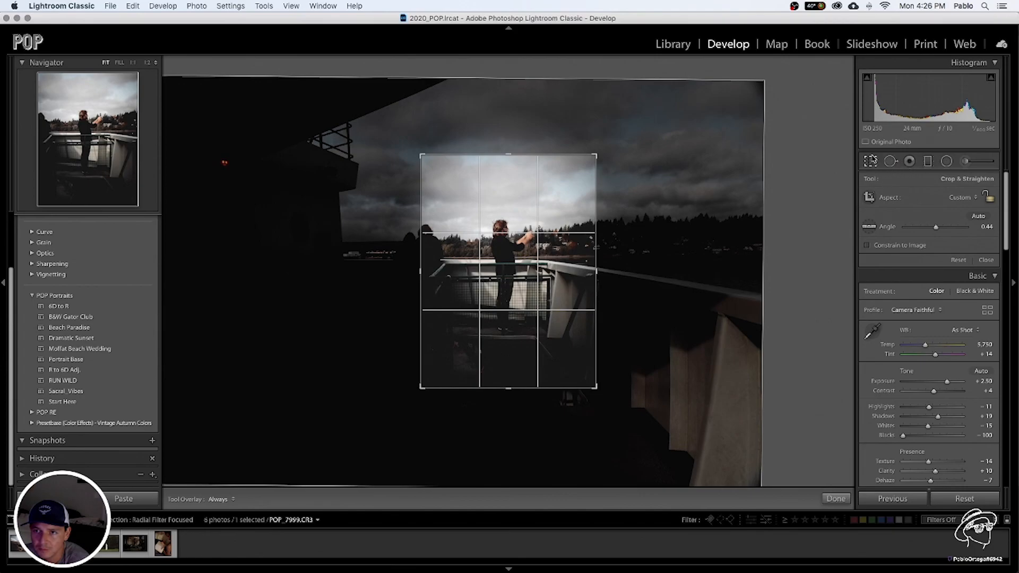
pyautogui.click(872, 160)
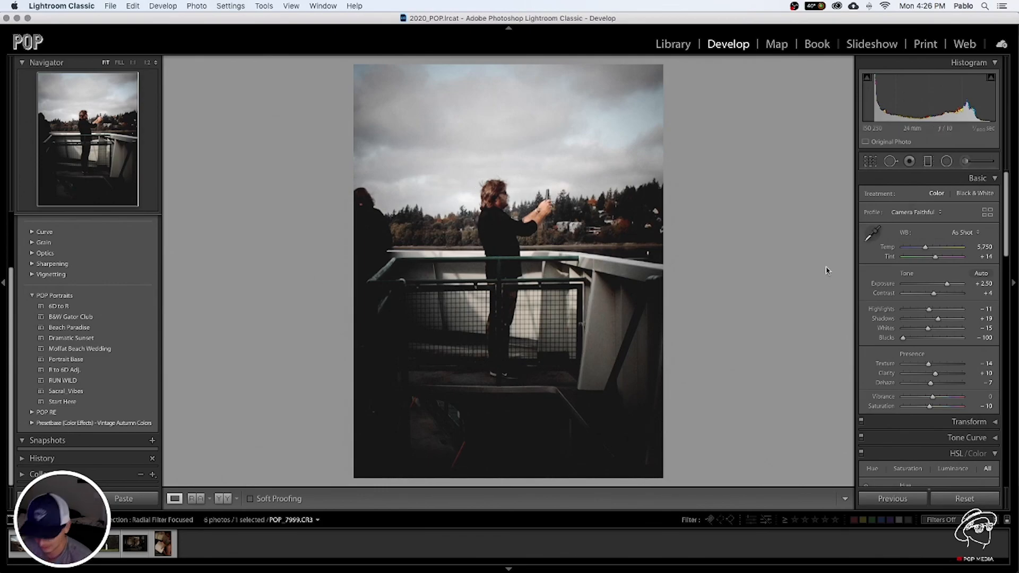
pyautogui.press('\\')
pyautogui.press('\\')
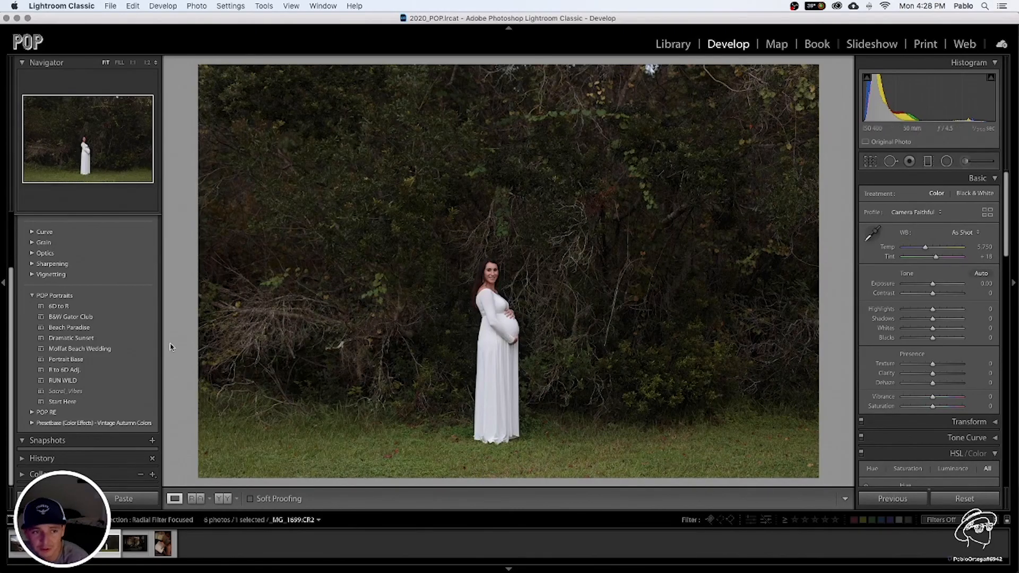
# Apply the RUN WILD preset to the maternity photo and set Exposure to +0.65, Shadows to +75 and Highlights to -54
pyautogui.click(76, 382)
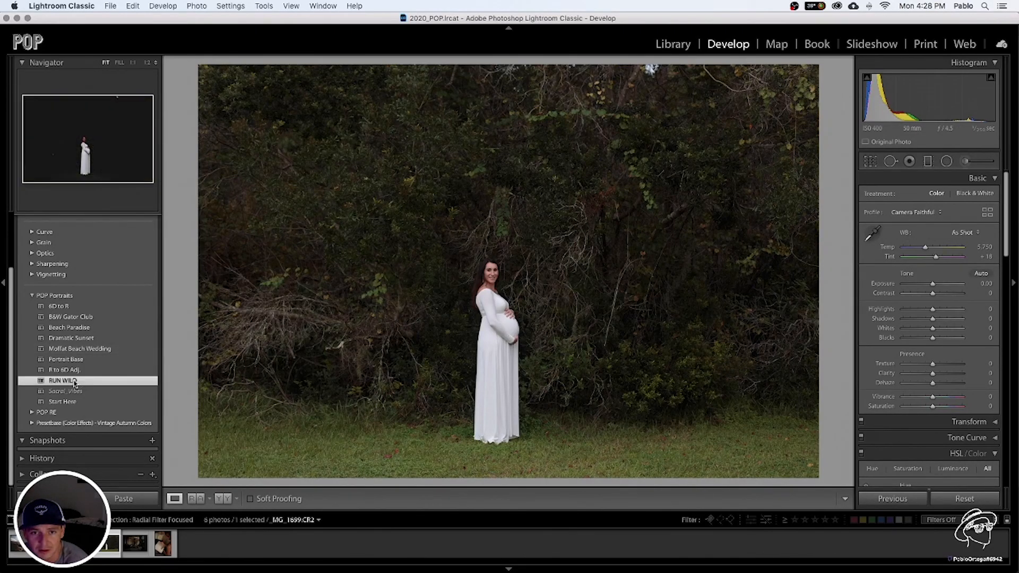
pyautogui.moveTo(920, 287); pyautogui.dragTo(941, 288)
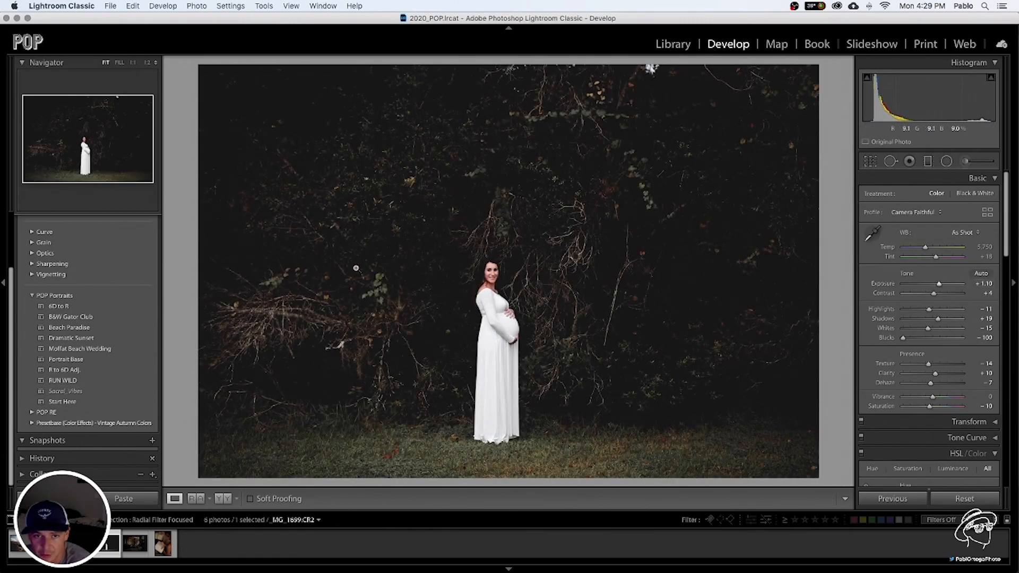
pyautogui.moveTo(942, 287); pyautogui.dragTo(953, 320)
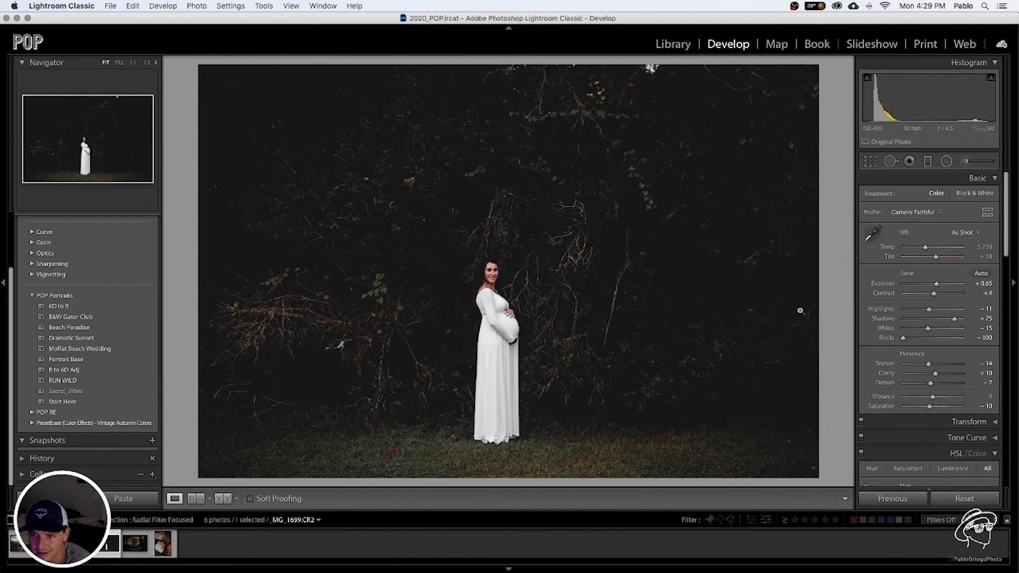
pyautogui.moveTo(920, 313); pyautogui.dragTo(915, 313)
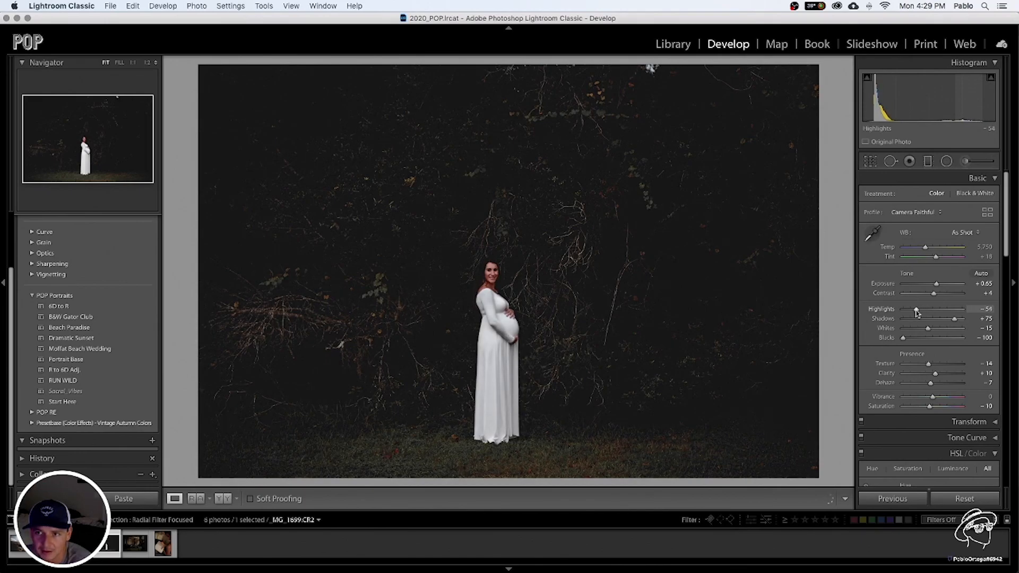
# Draw a large oval radial filter centred on the pregnant woman and set its Feather to 100
pyautogui.click(946, 161)
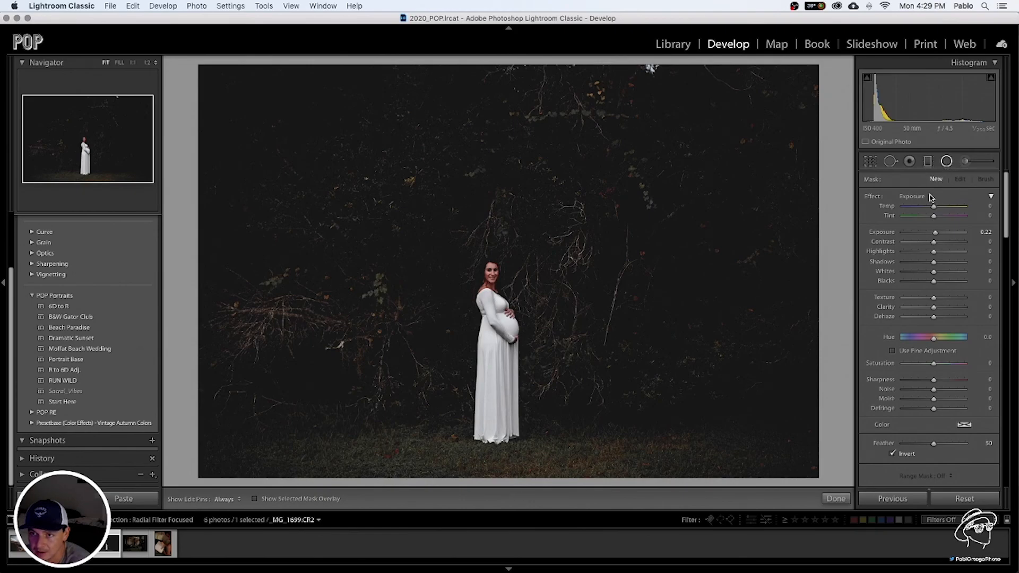
pyautogui.moveTo(498, 354); pyautogui.dragTo(357, 175)
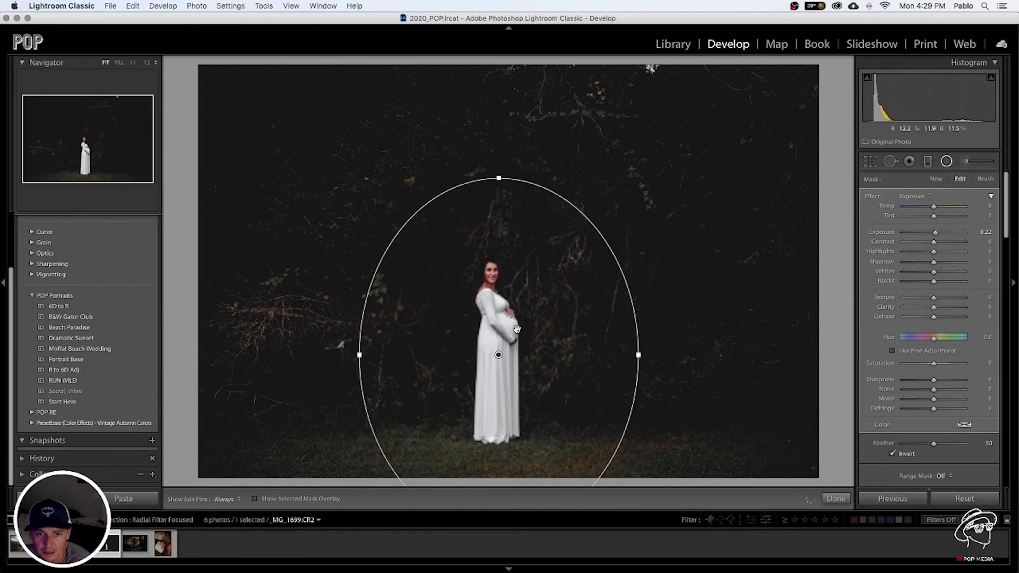
pyautogui.moveTo(498, 354); pyautogui.dragTo(498, 338)
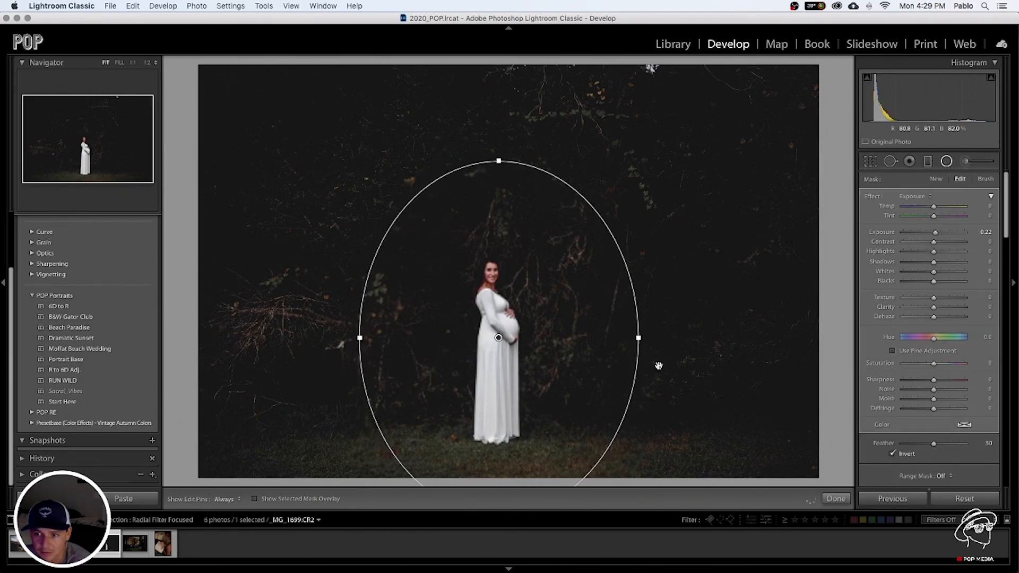
pyautogui.moveTo(937, 447); pyautogui.dragTo(967, 448)
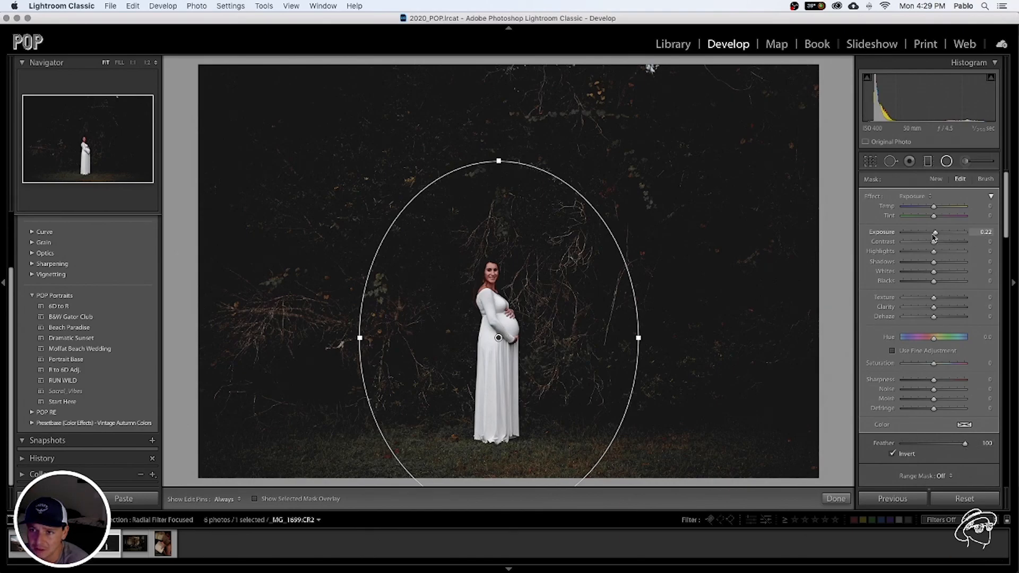
# Set the maternity photo's radial filter to Exposure 0.63 and Shadows 40
pyautogui.moveTo(935, 235); pyautogui.dragTo(939, 235)
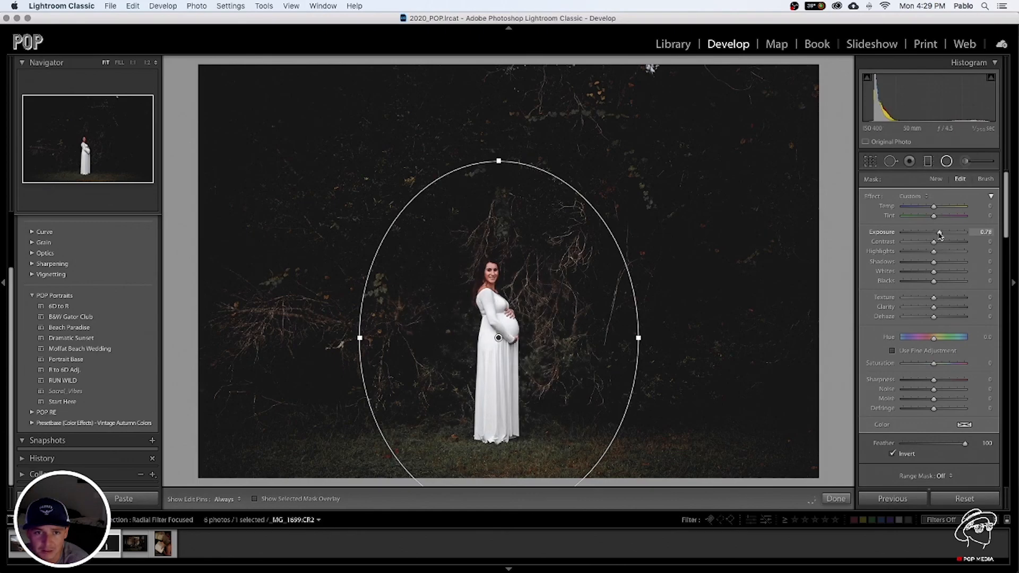
pyautogui.click(947, 262)
pyautogui.click(939, 235)
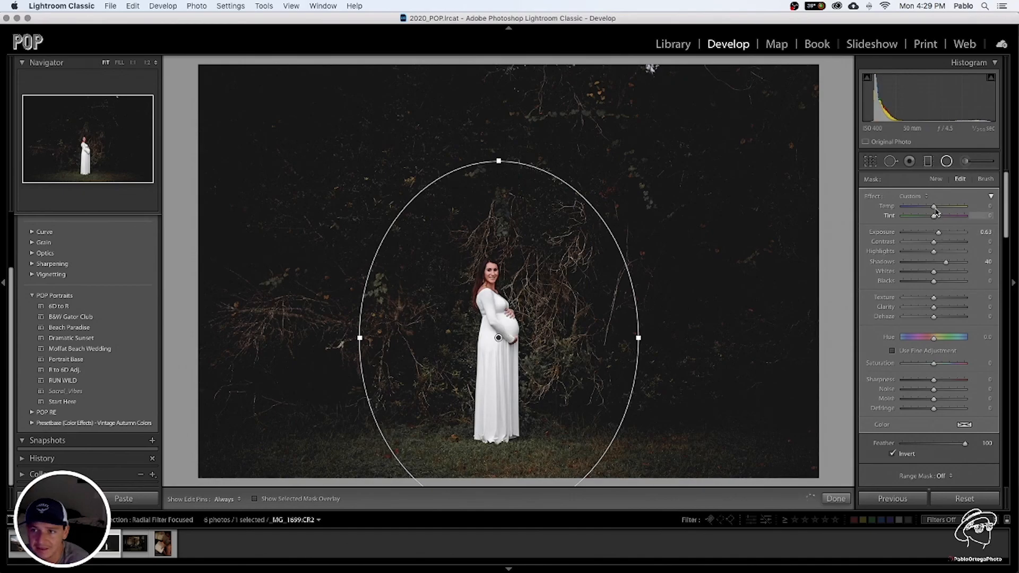
# Set the maternity photo's radial filter to Temp 13 and Saturation 36, and close the radial filter
pyautogui.moveTo(937, 207); pyautogui.dragTo(938, 207)
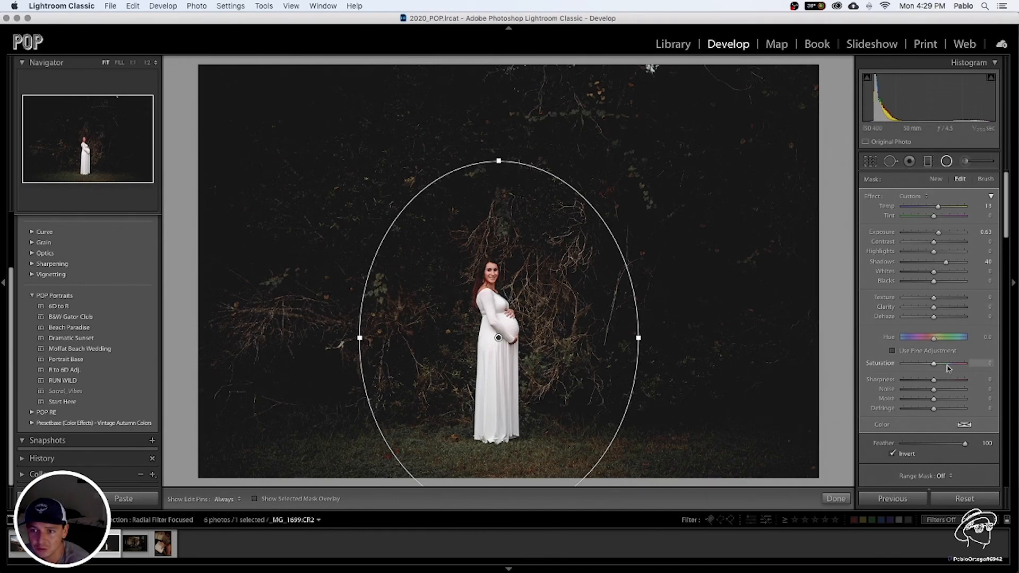
pyautogui.moveTo(948, 366); pyautogui.dragTo(946, 366)
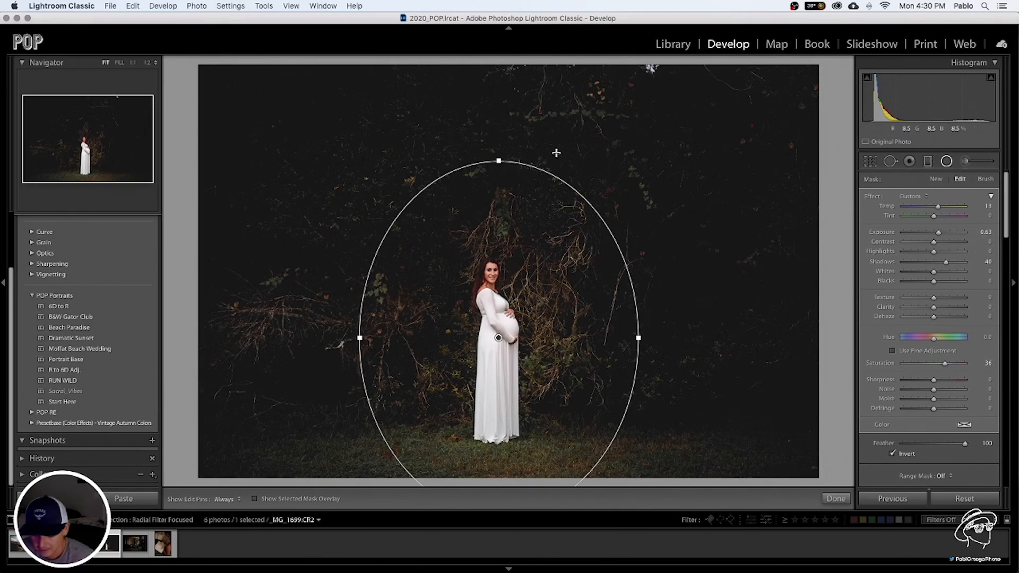
pyautogui.click(948, 162)
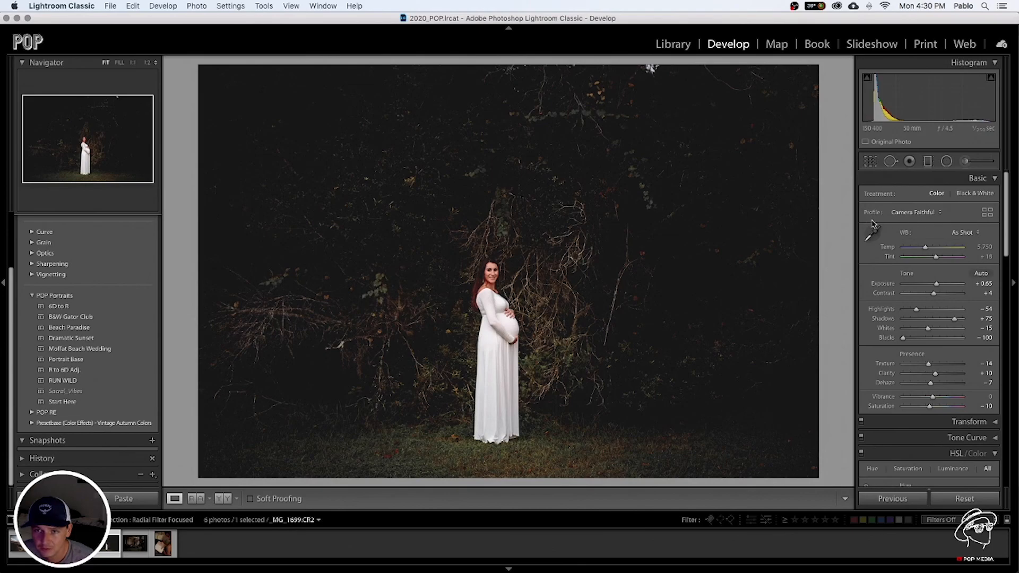
# Compare the edited maternity photo with its original version
pyautogui.press('\\')
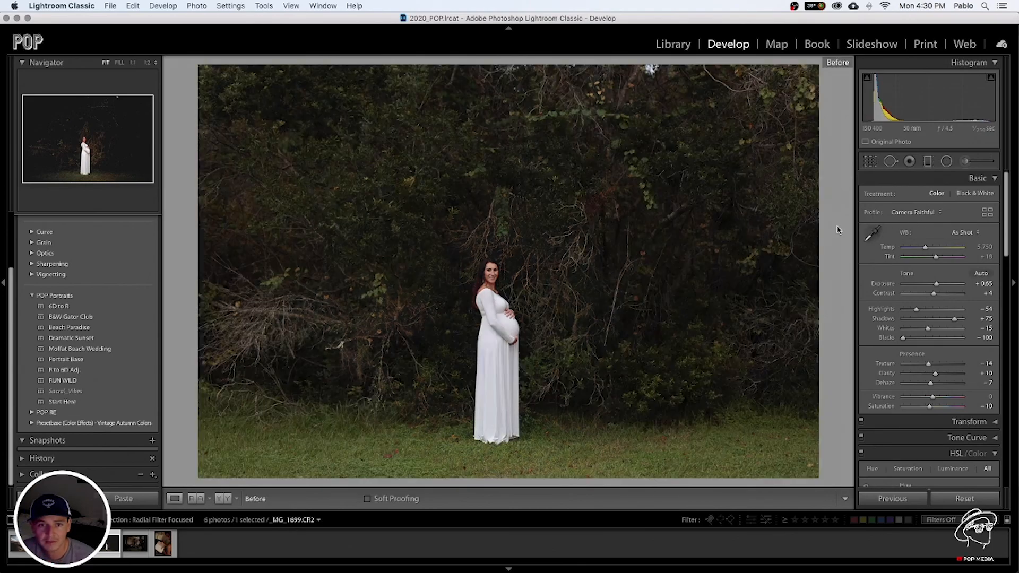
pyautogui.press('\\')
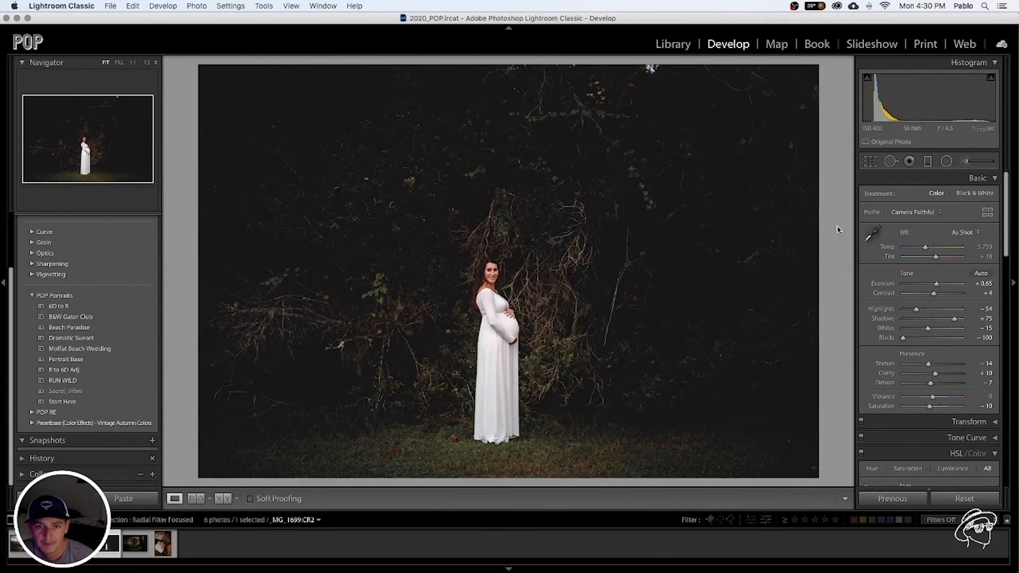
pyautogui.press('\\')
pyautogui.press('\\')
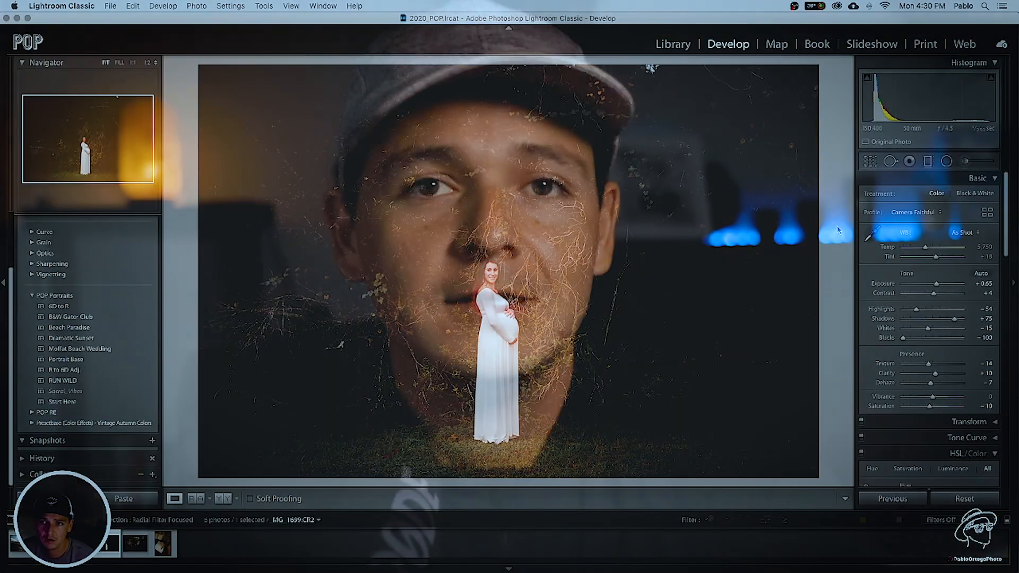